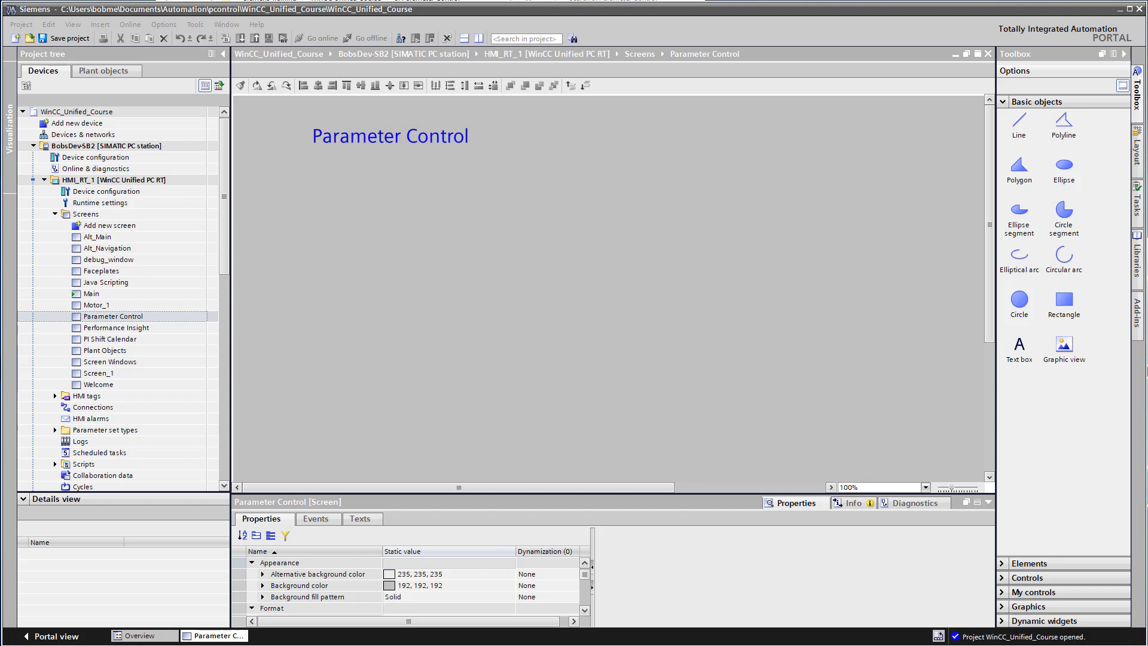
- Expand the project library's Types and start adding a new library type
left_click(1137, 260)
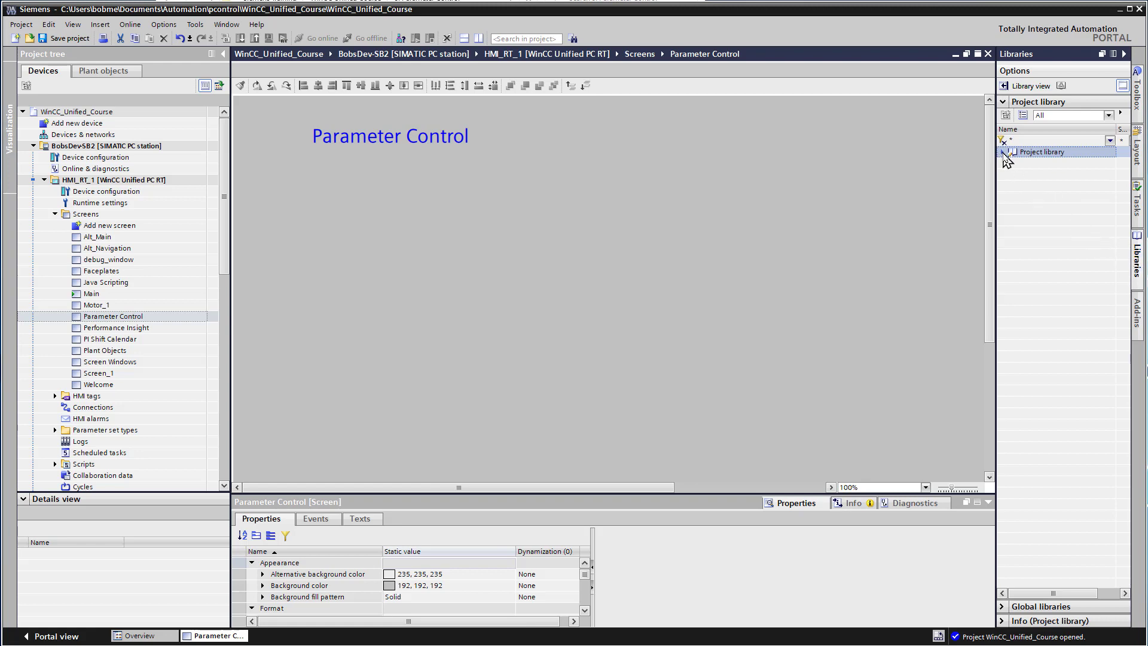
left_click(1005, 154)
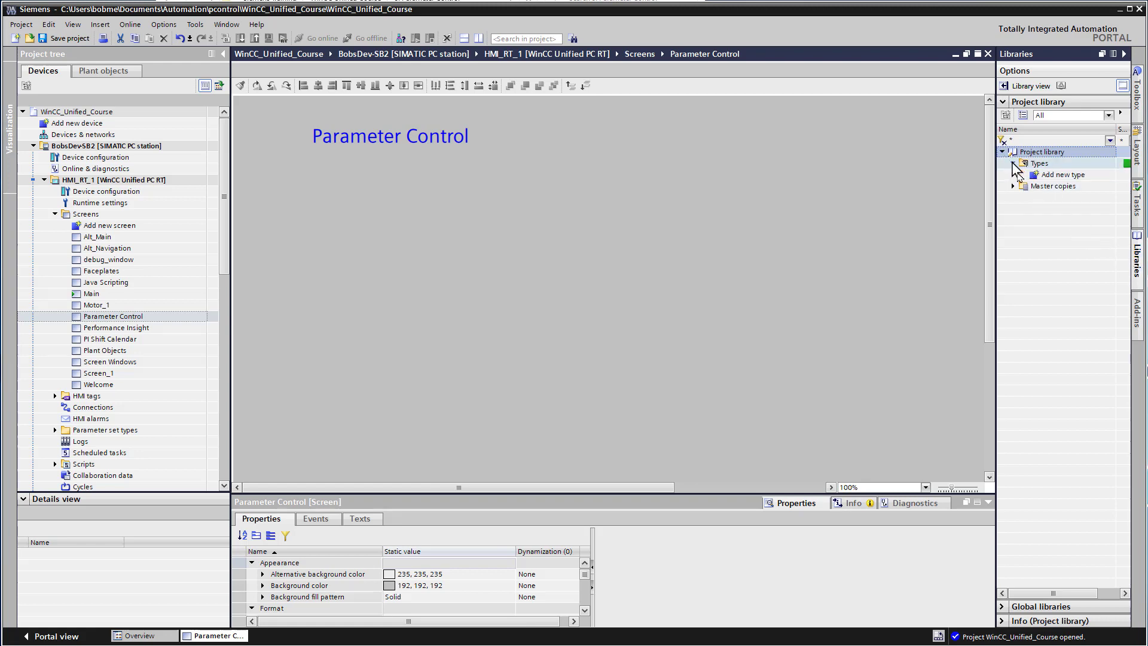
double_click(1055, 177)
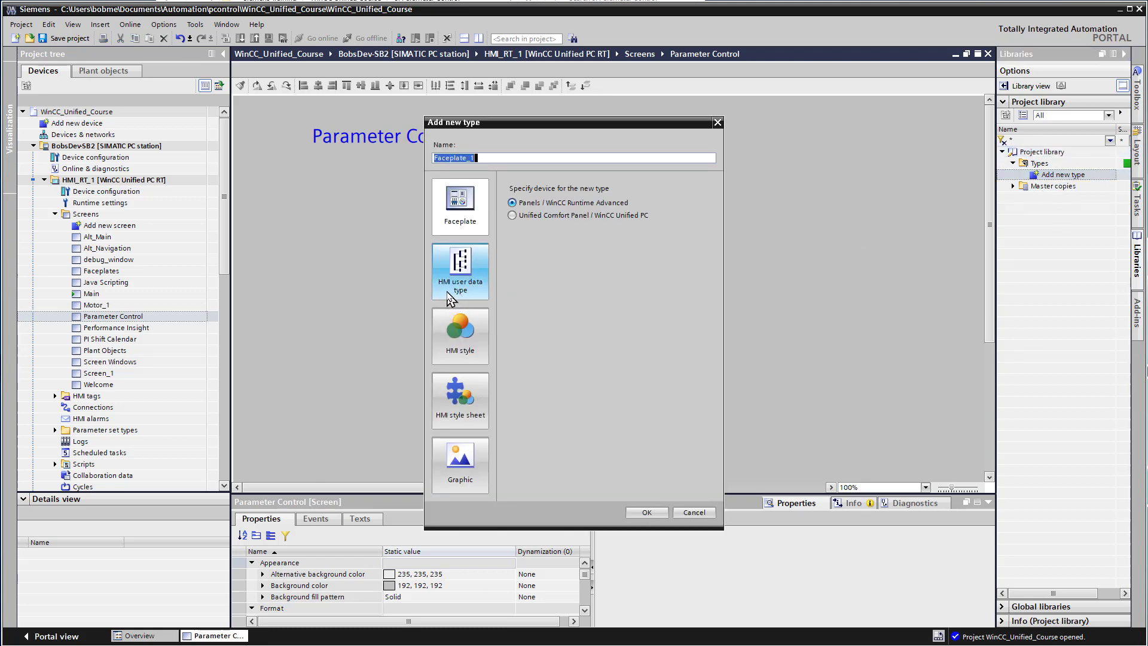
- Create an HMI user data type named Color for Unified Comfort Panel / WinCC Unified PC
left_click(449, 299)
left_click(511, 215)
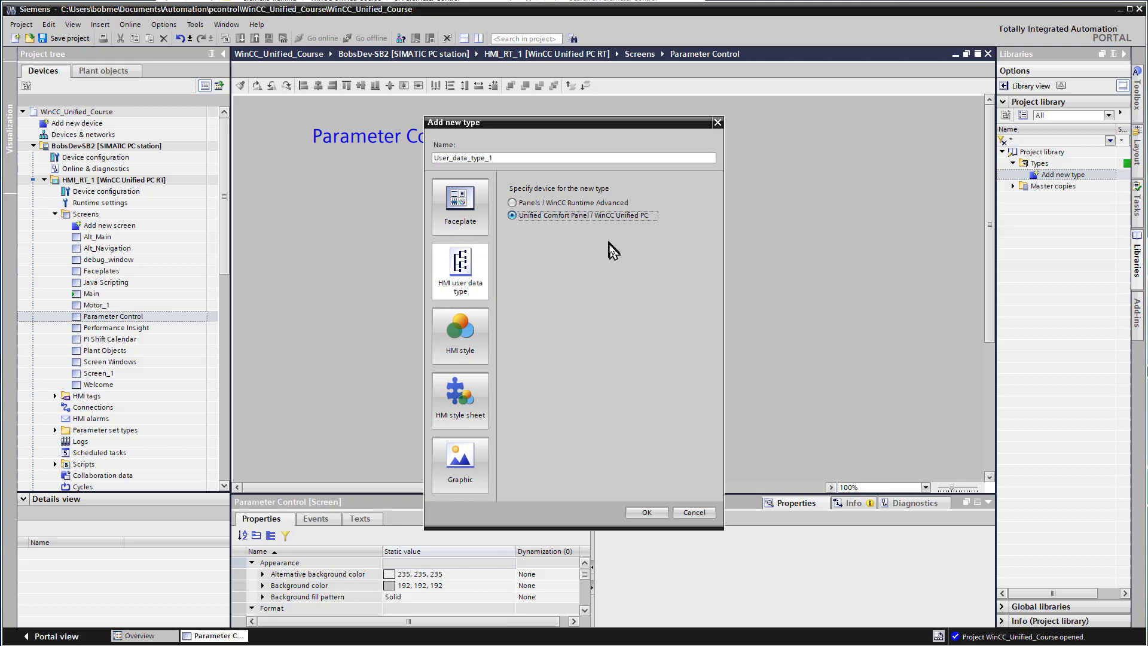
left_click_drag(502, 158, 340, 165)
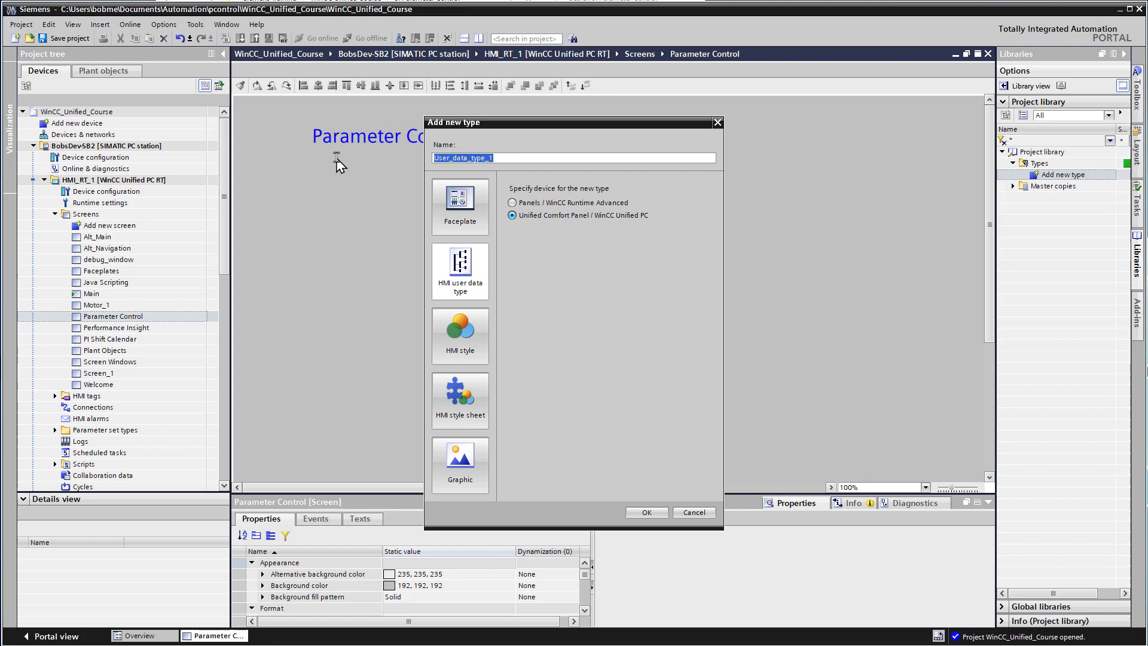
type("Color")
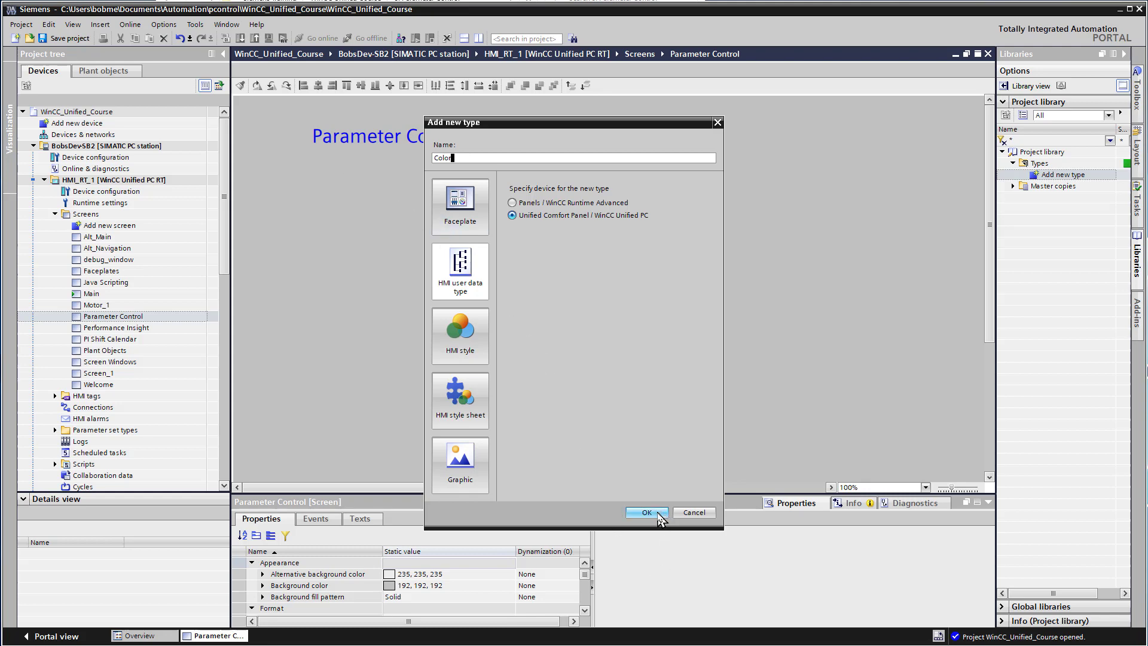
left_click(647, 513)
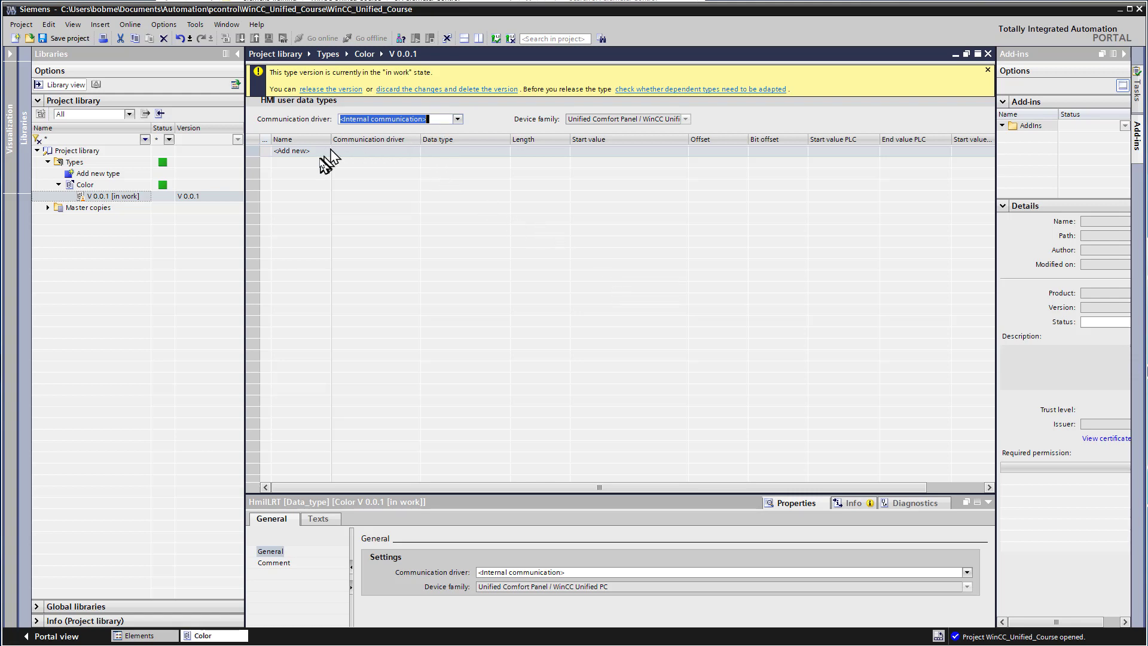
- Add a first element Color_Name of type WString to the Color type
left_click(300, 151)
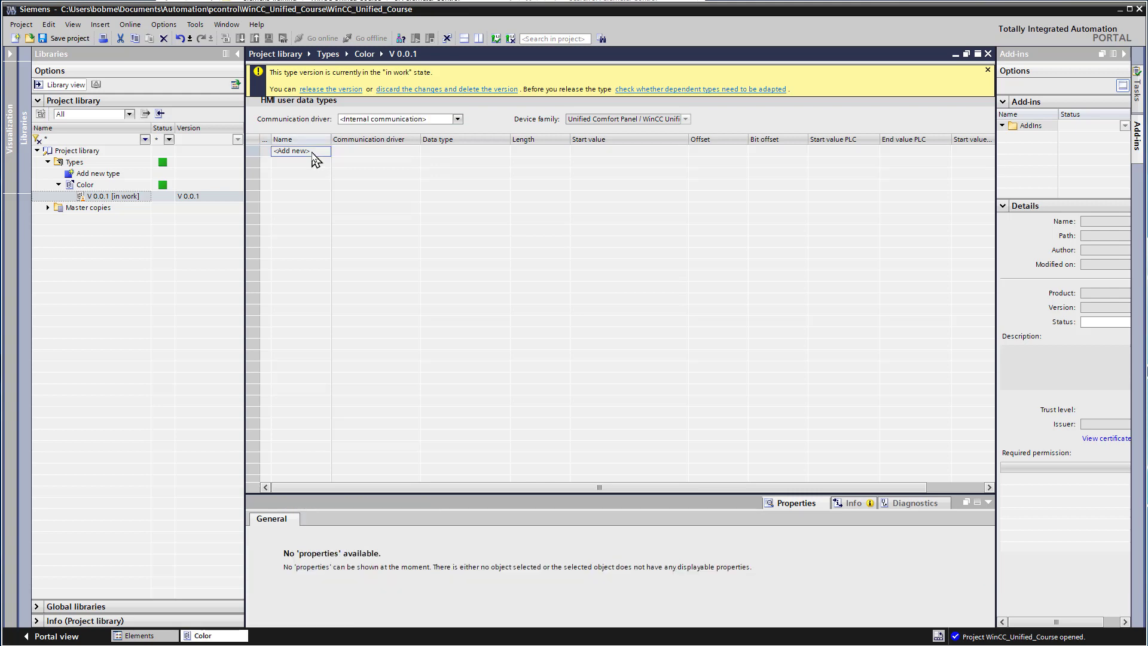
left_click(303, 153)
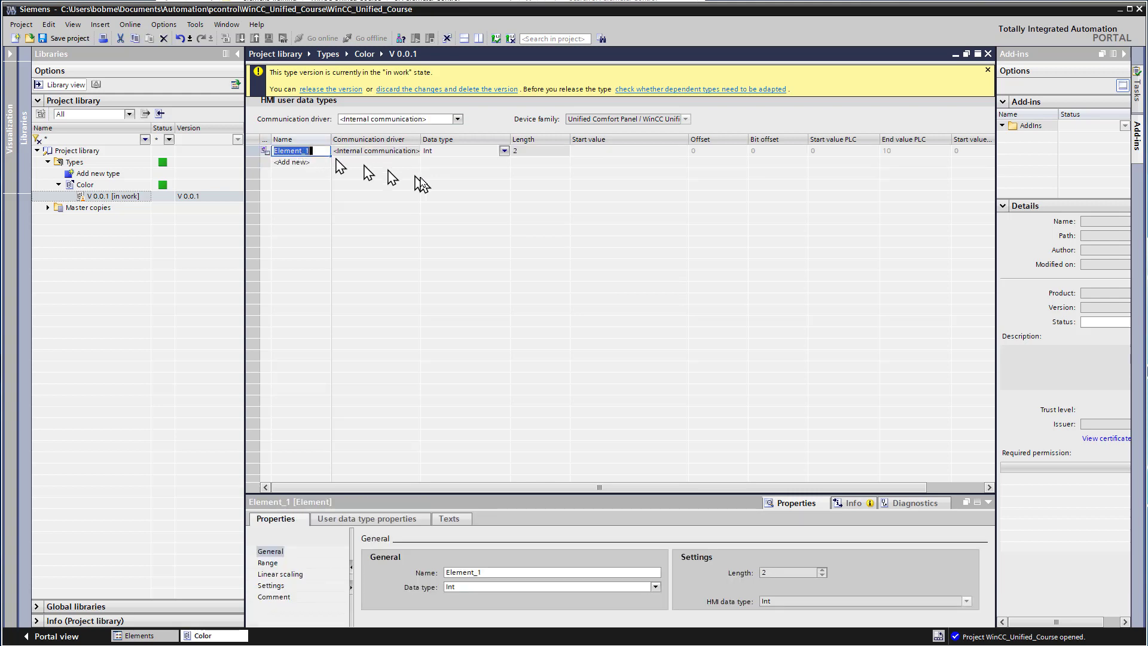
type("Color_Name")
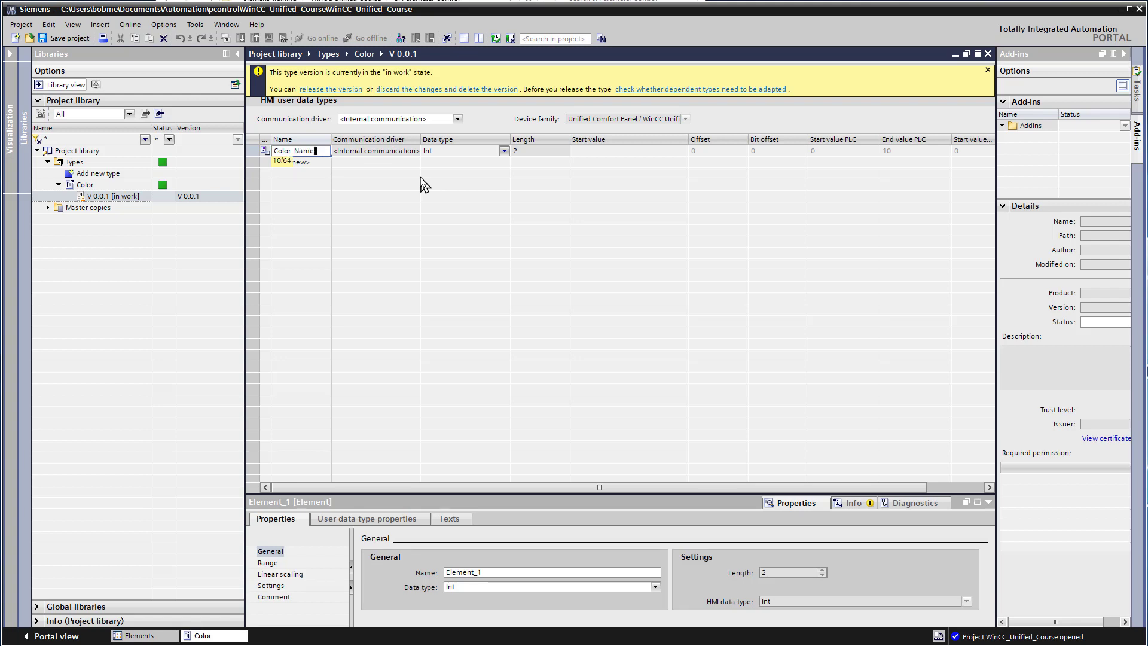
key("Return")
left_click(467, 153)
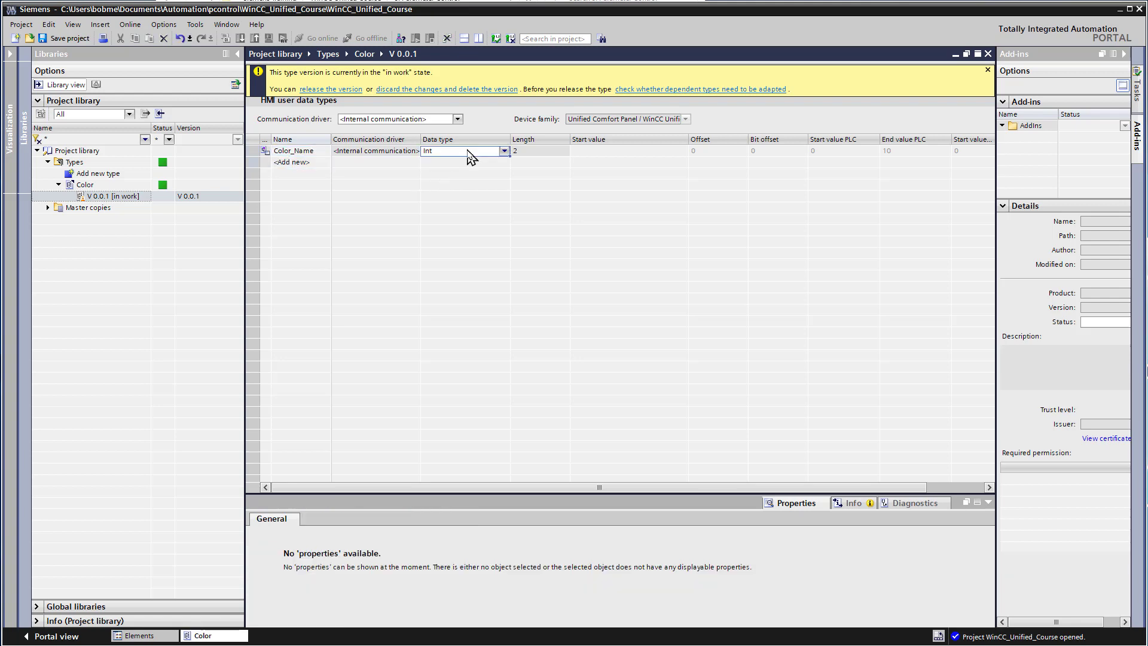
left_click(504, 152)
left_click_drag(504, 192, 503, 259)
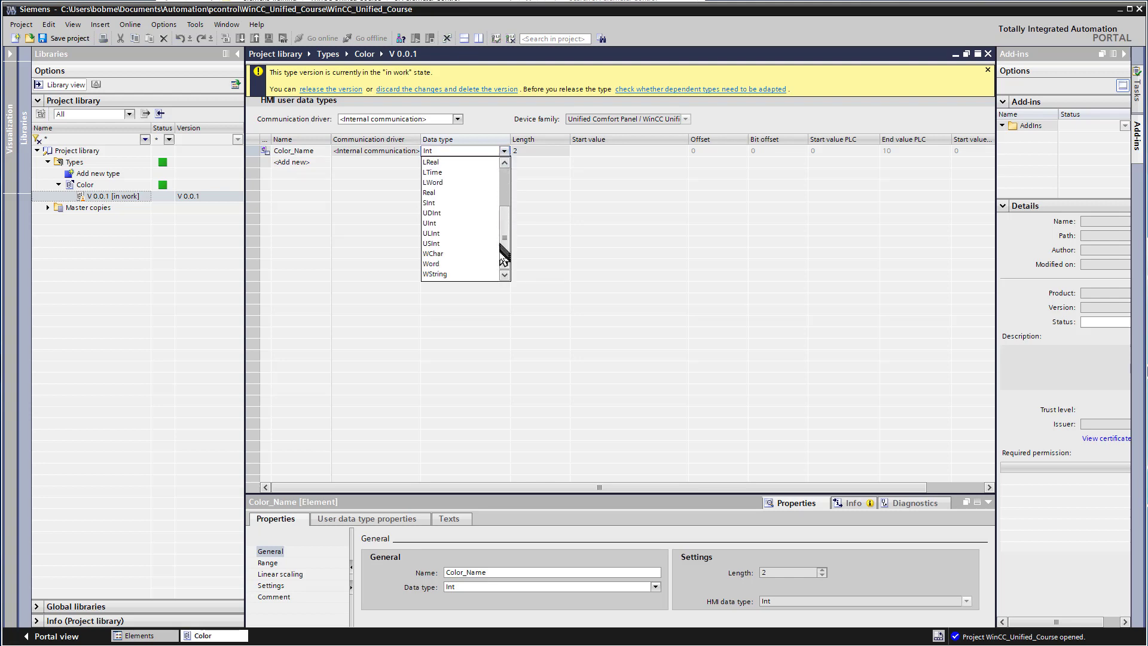
left_click(436, 274)
left_click(299, 163)
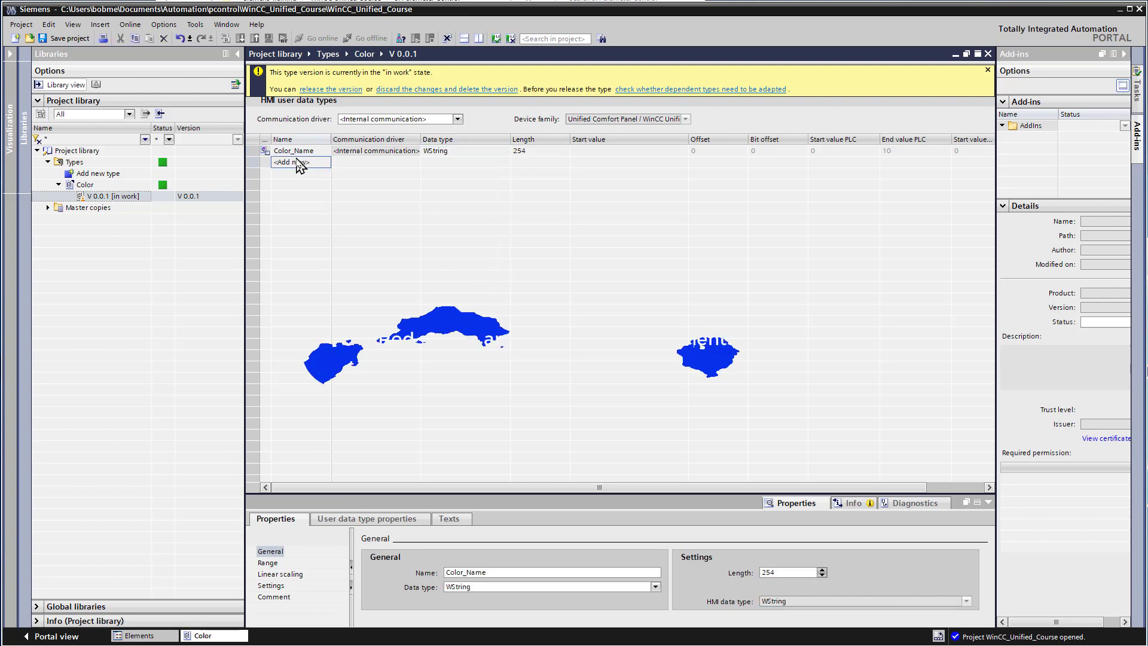
- Add a Red element of type UInt beneath Color_Name
double_click(299, 164)
type("Red")
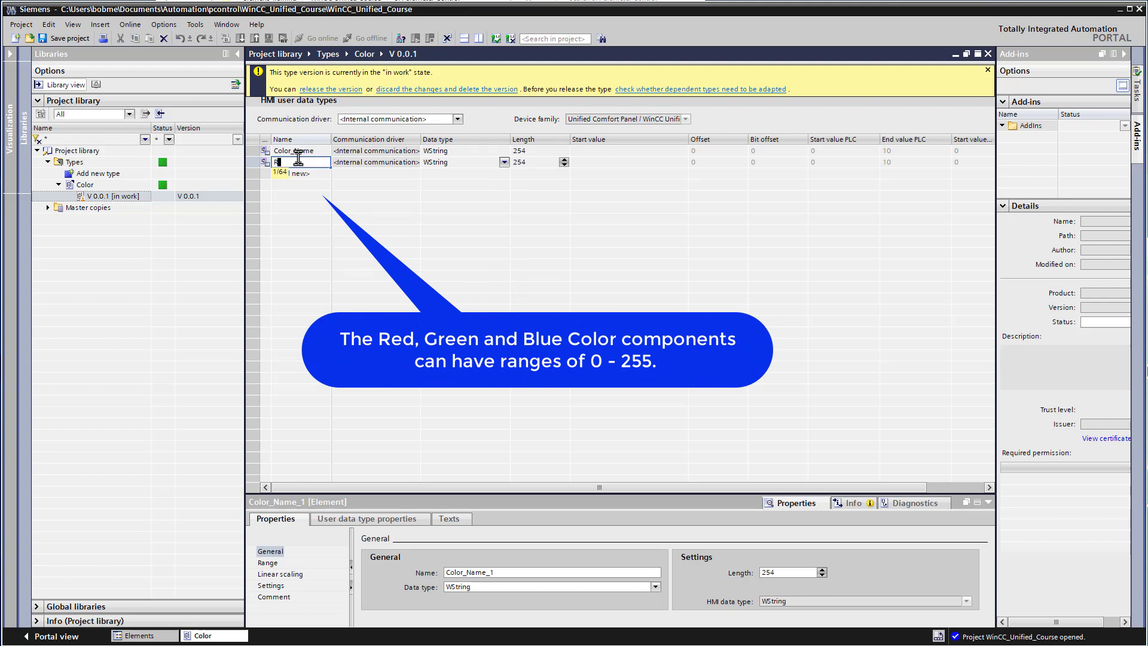
left_click(439, 165)
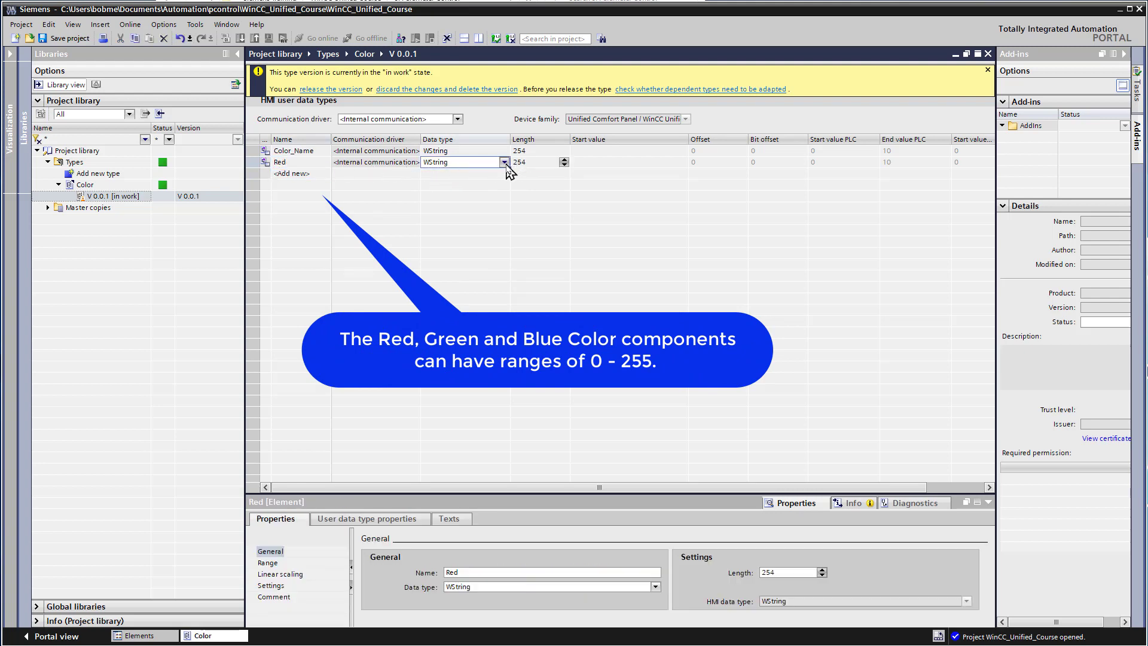
left_click(504, 165)
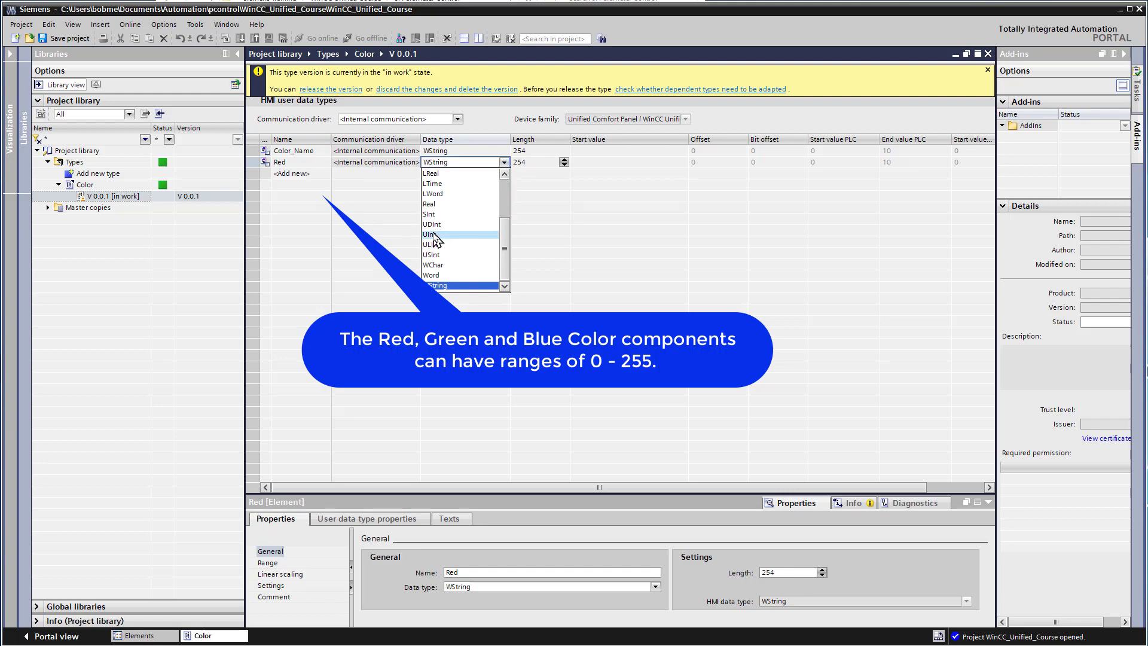
left_click(434, 235)
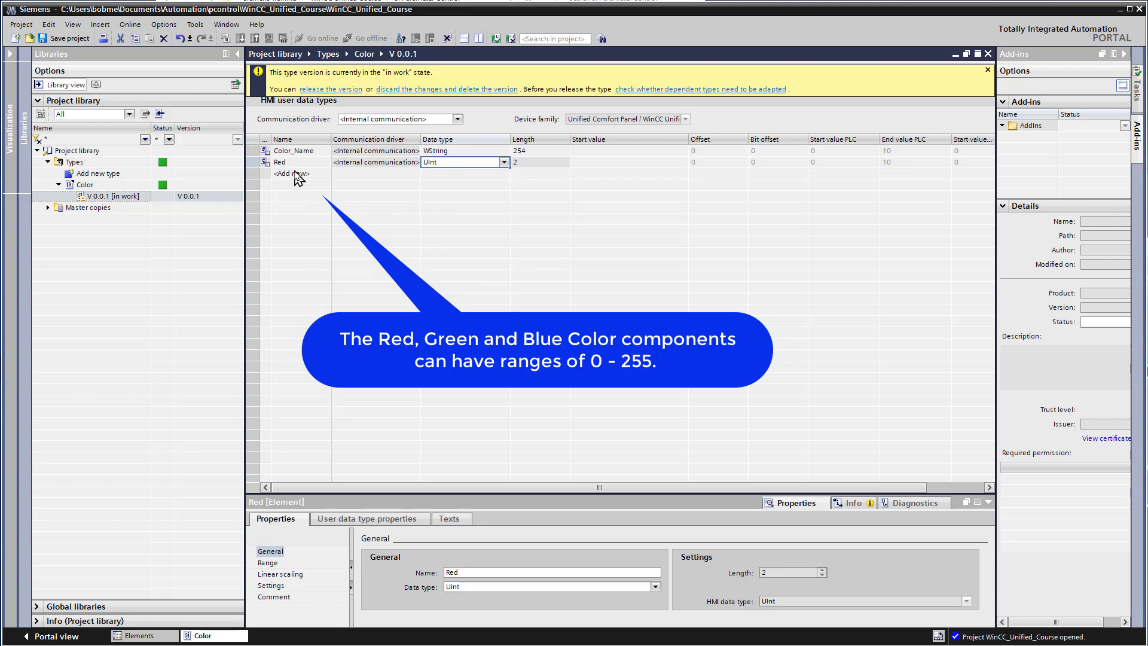
- Add Green and Blue elements, inheriting the UInt type
left_click(297, 179)
type("Gr")
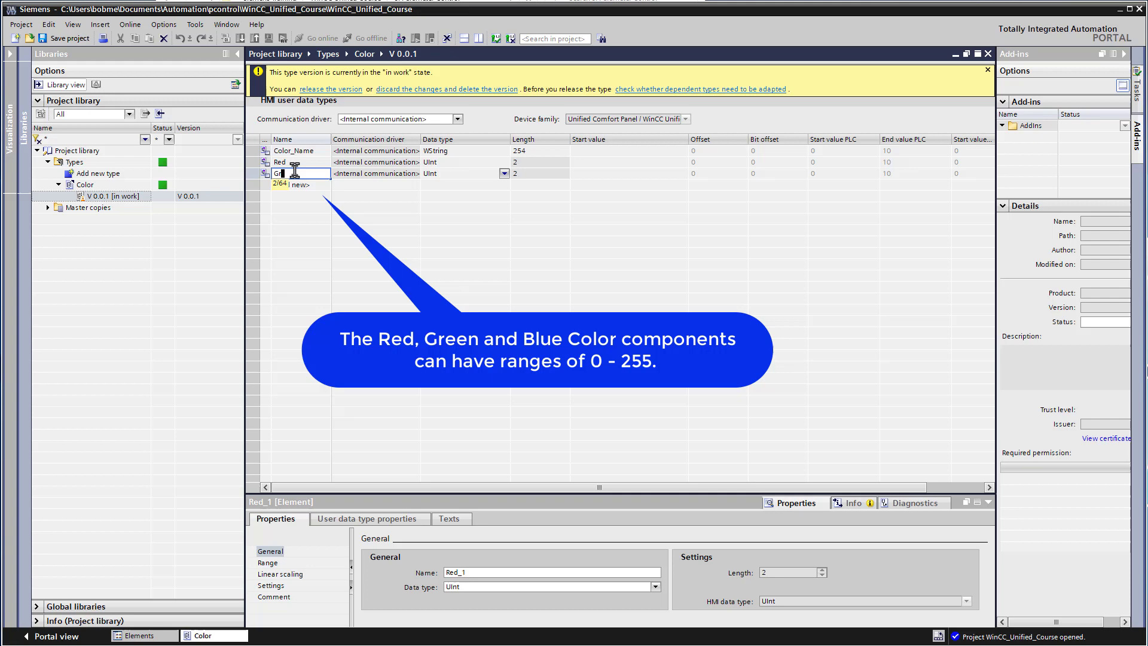
type("een")
key("Return")
left_click(303, 186)
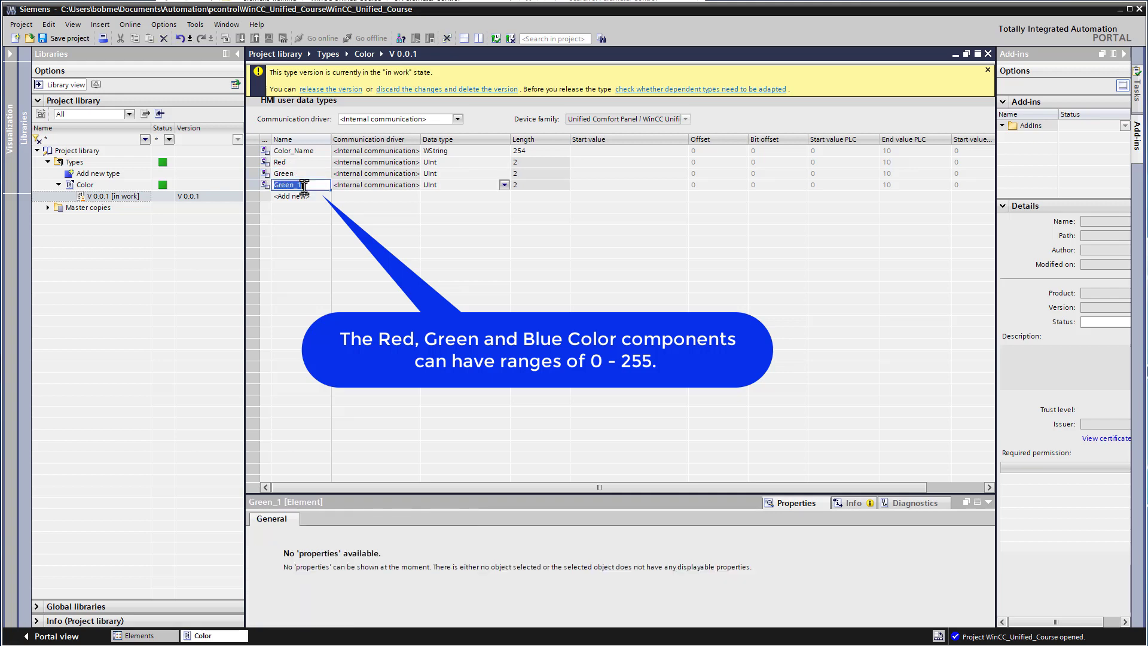
type("Blue")
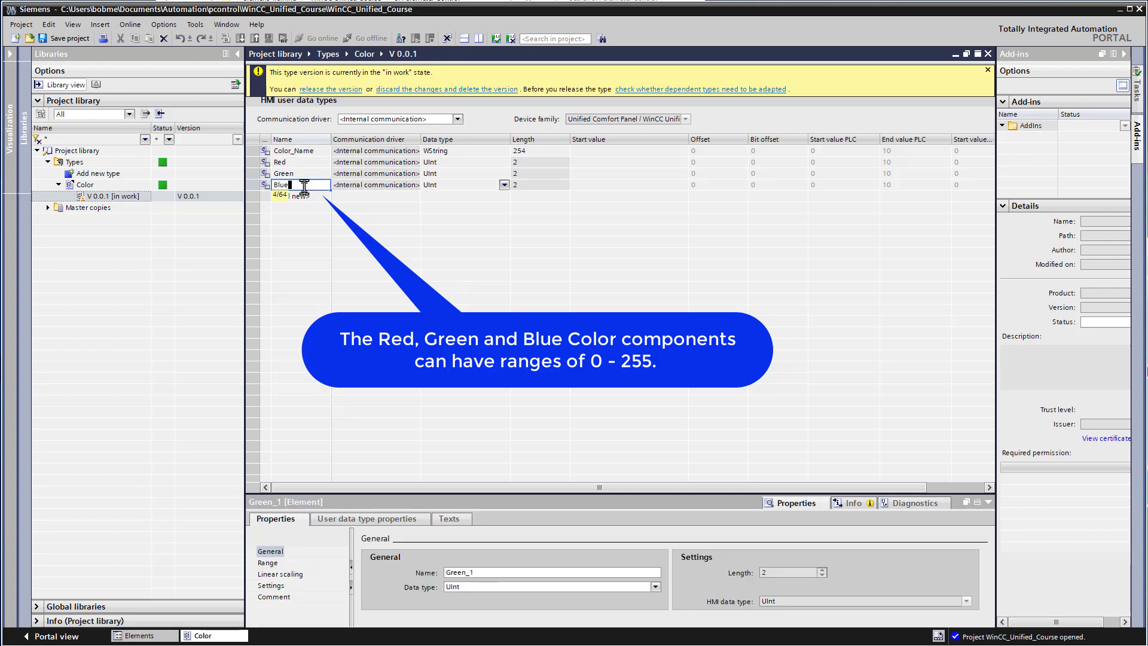
key("Return")
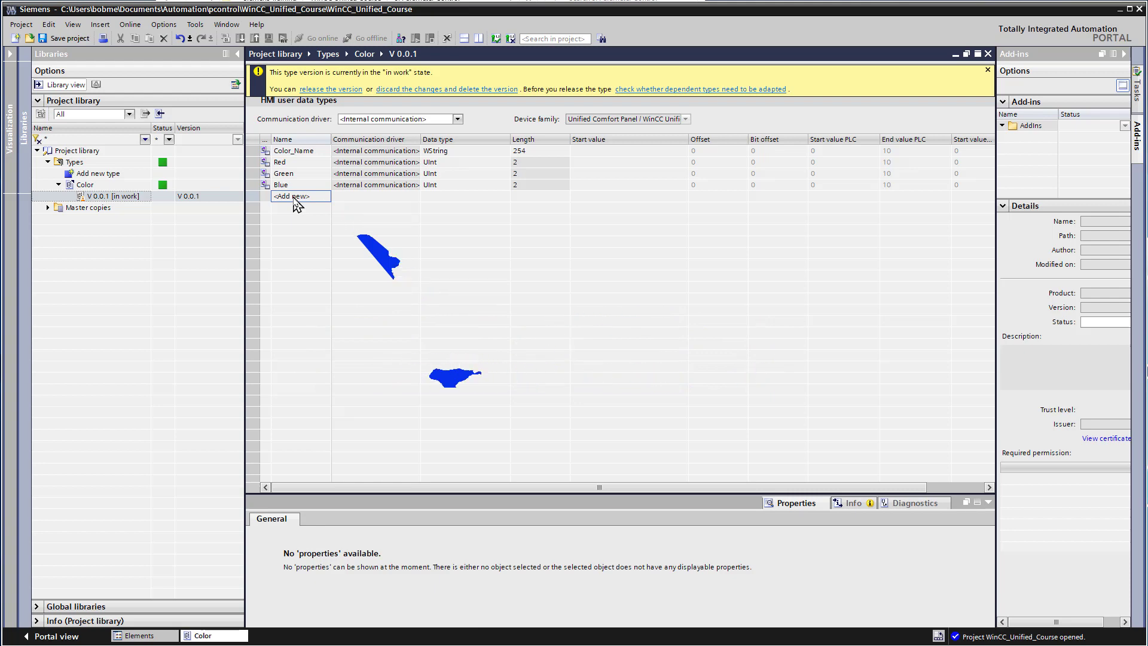
- Add a fifth element Color_Out with data type UDInt
left_click(294, 196)
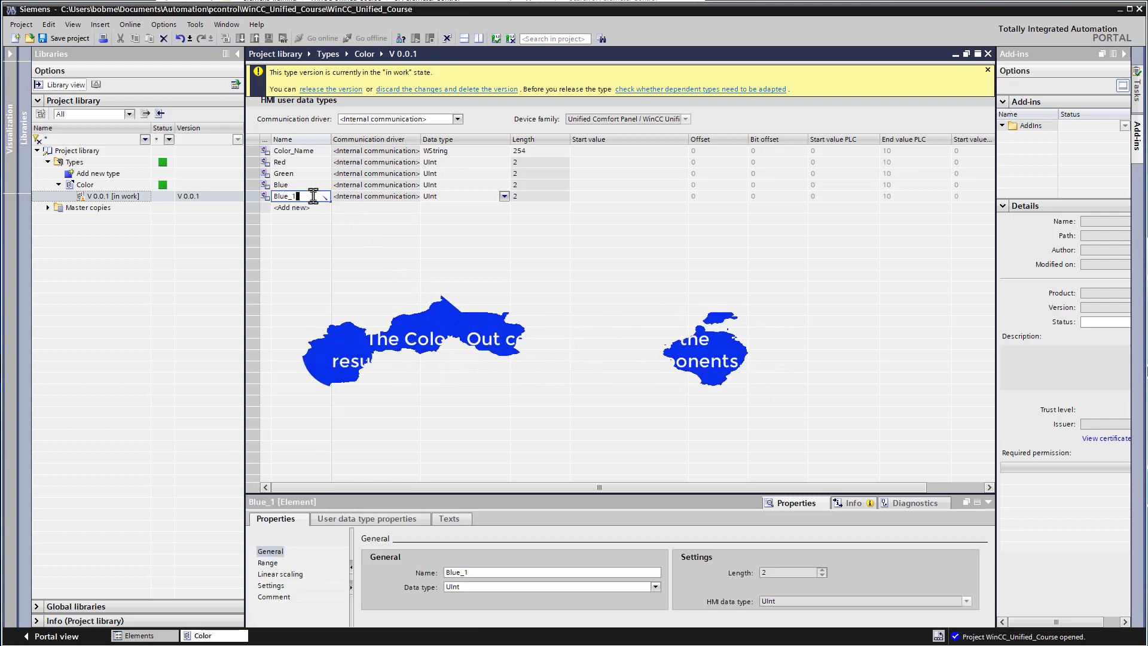
type("Color")
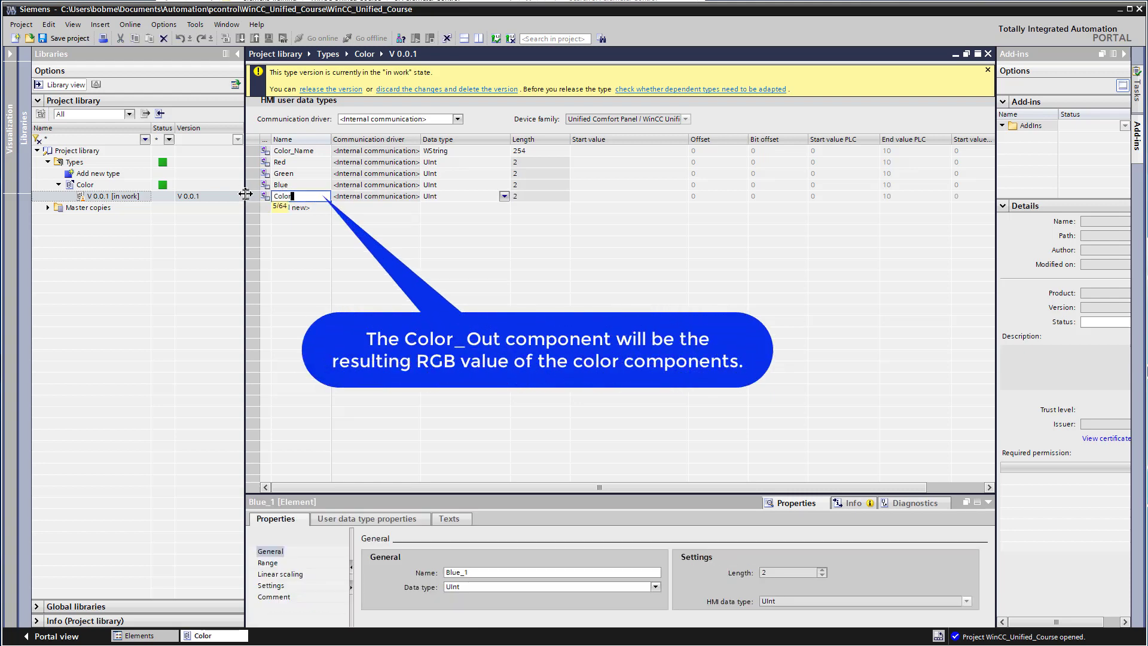
type("_Out")
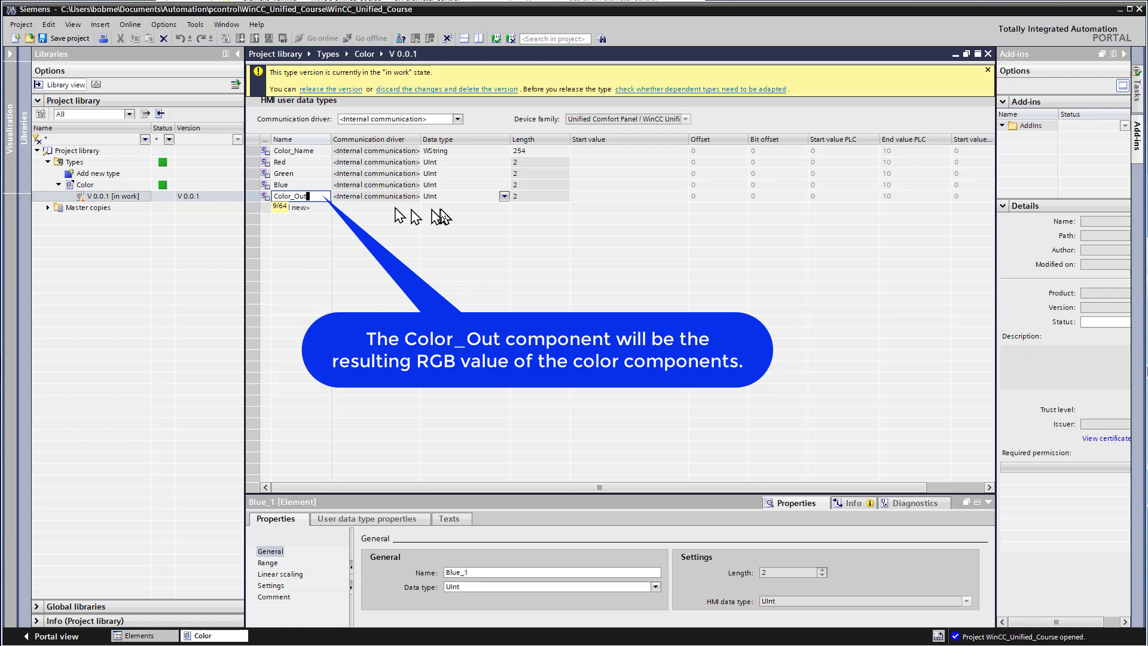
key("Return")
left_click(441, 209)
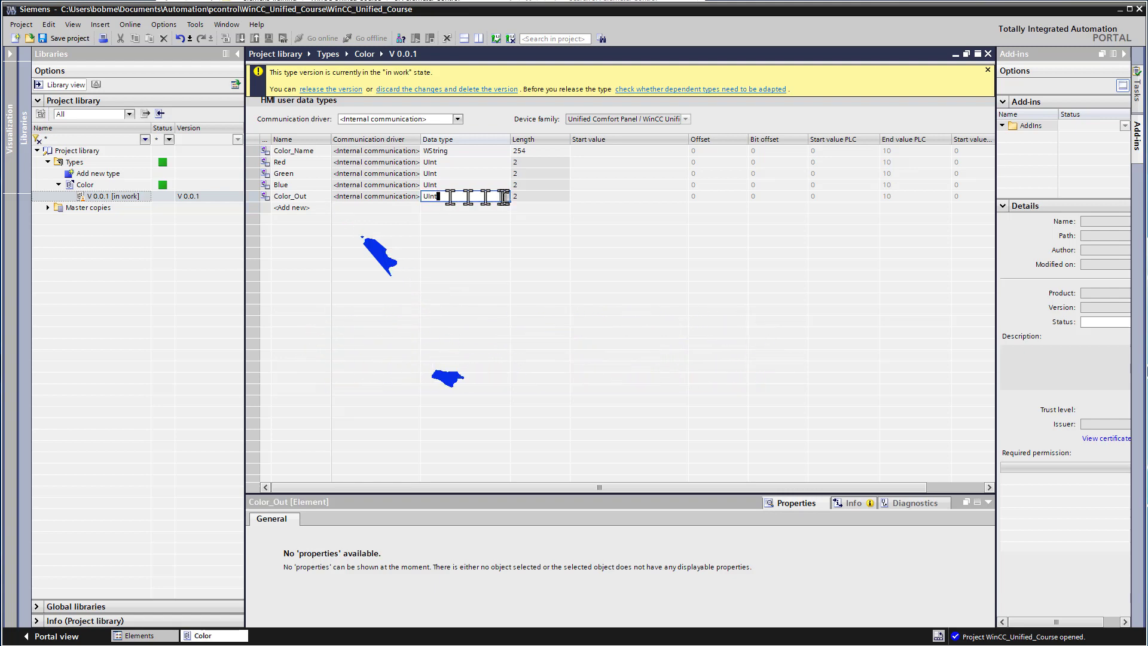
left_click(504, 198)
left_click_drag(504, 257, 503, 276)
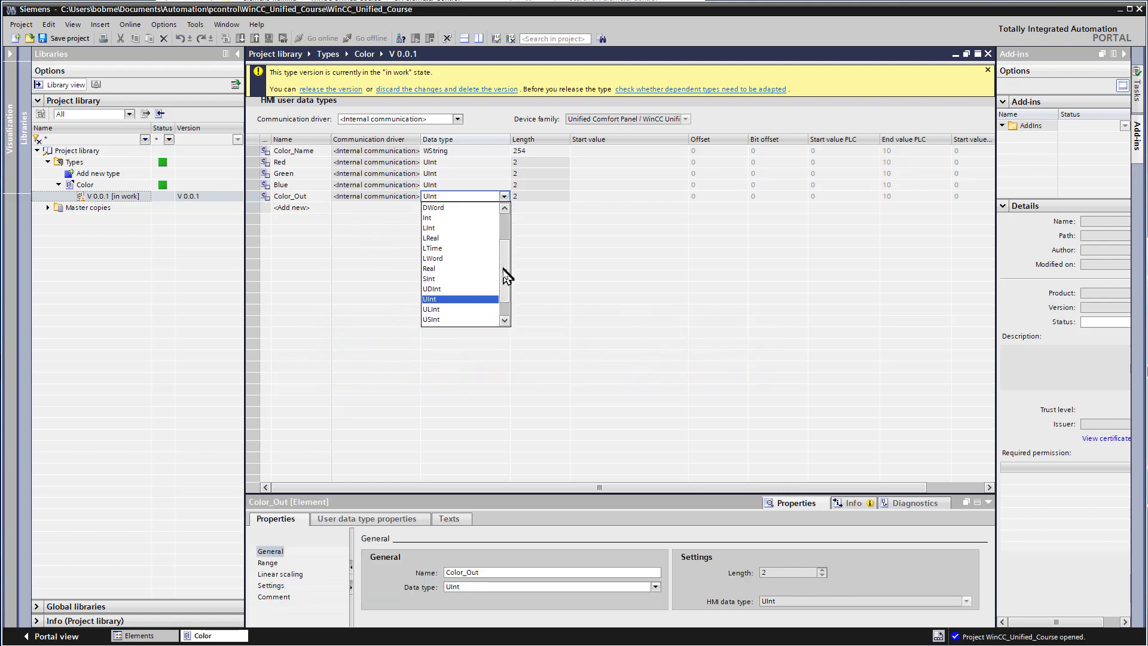
left_click(428, 290)
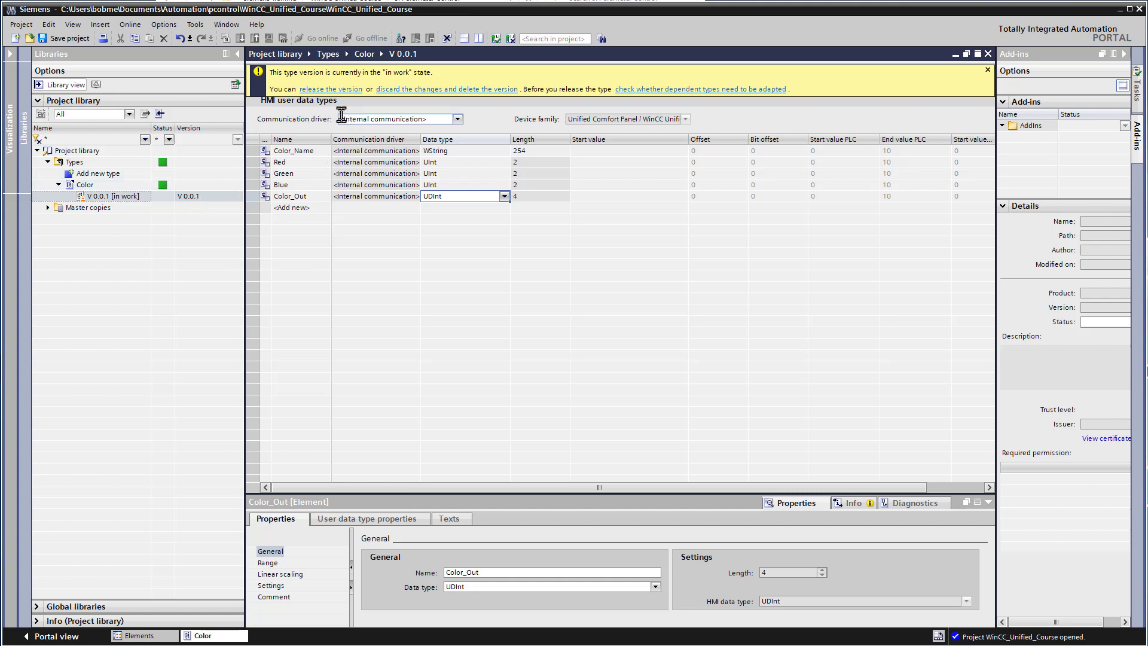
- Release Color version 0.0.1 as default with the comment 'first draft'
left_click(312, 88)
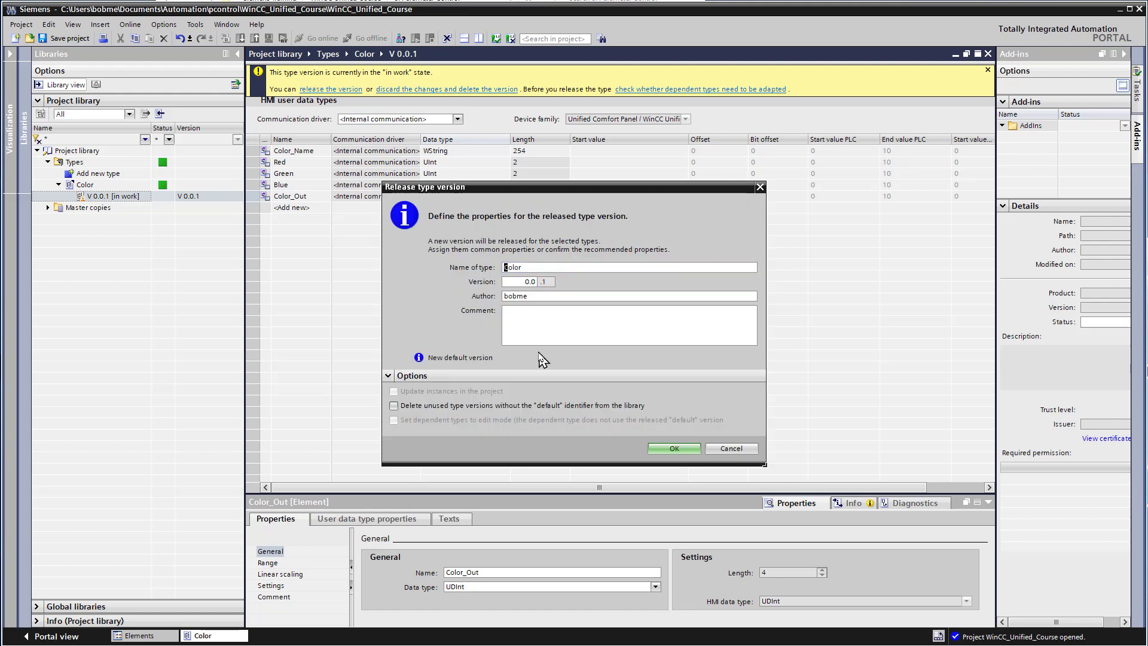
left_click(541, 327)
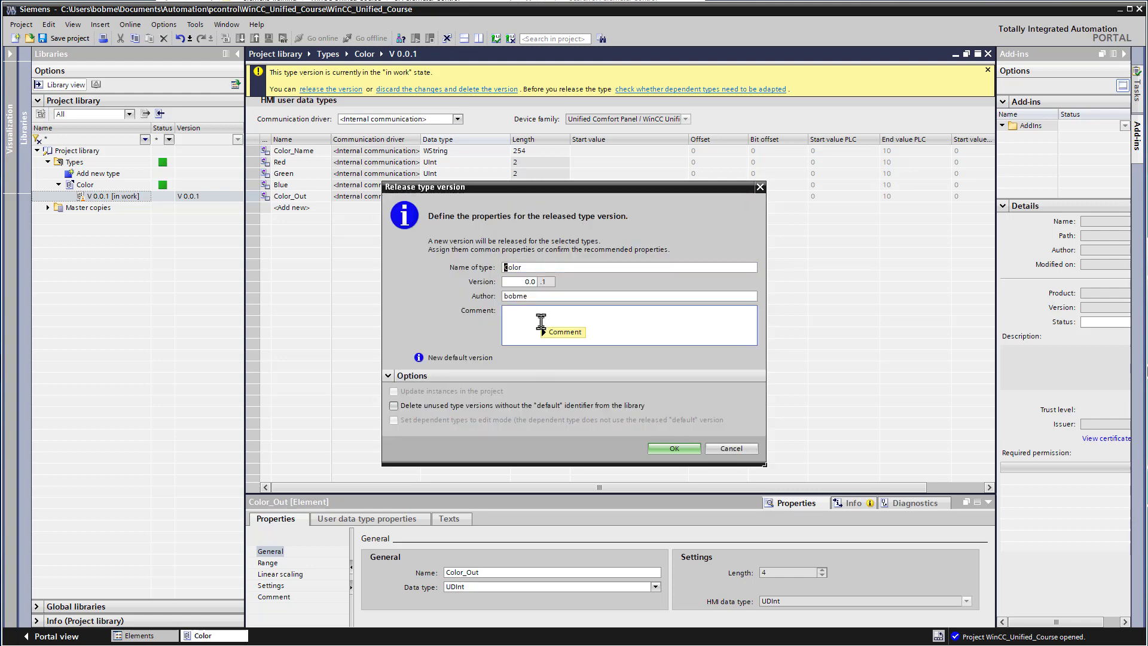
left_click(536, 319)
type("t draft")
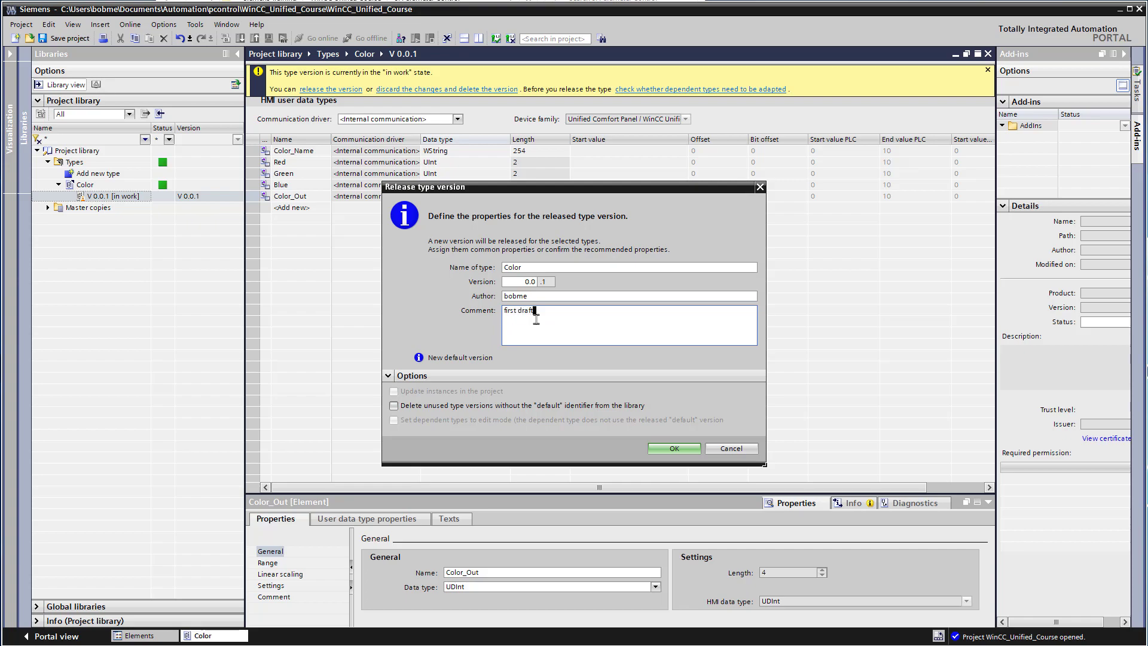
left_click(672, 448)
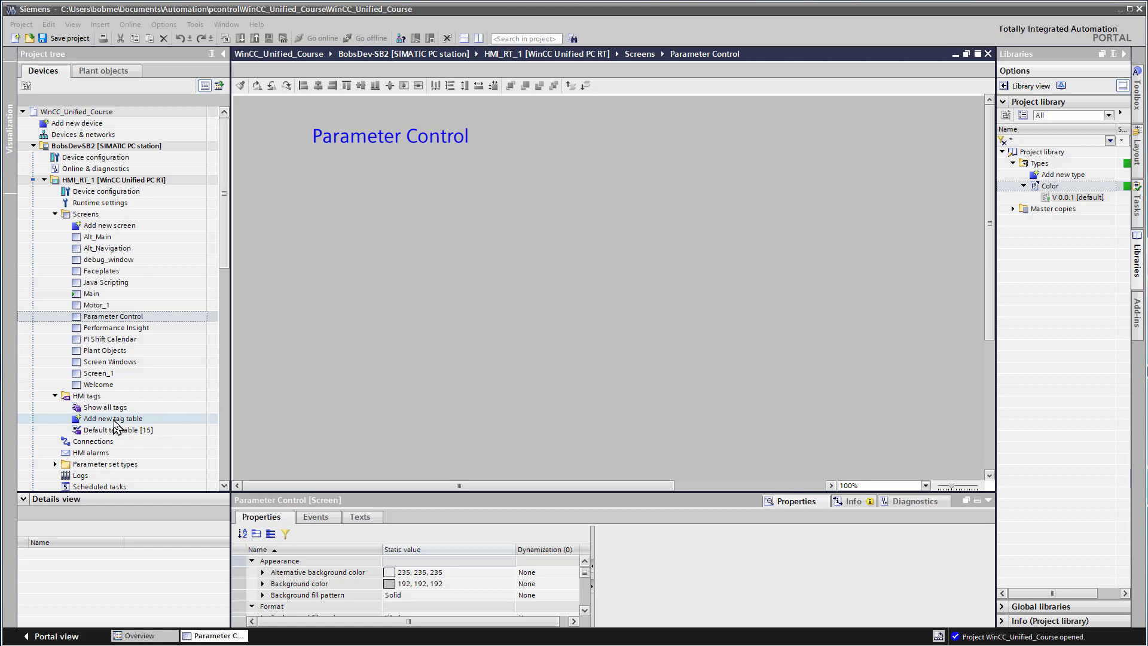
- Create a new HMI tag table and start renaming it to ColorTags
double_click(114, 419)
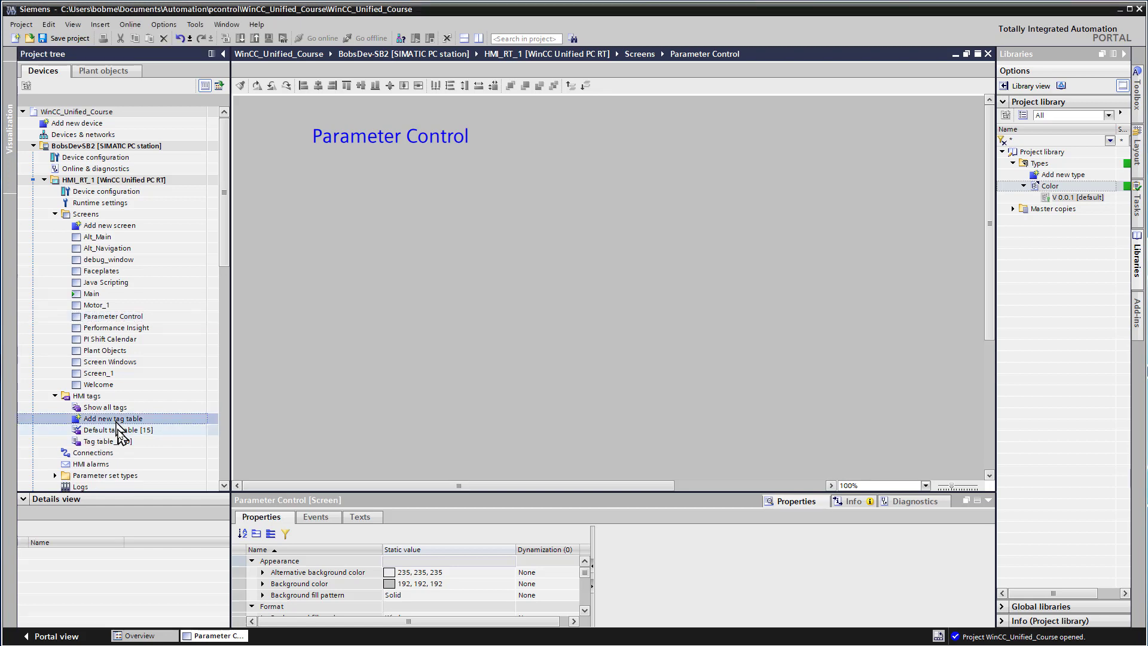
right_click(112, 446)
left_click(140, 497)
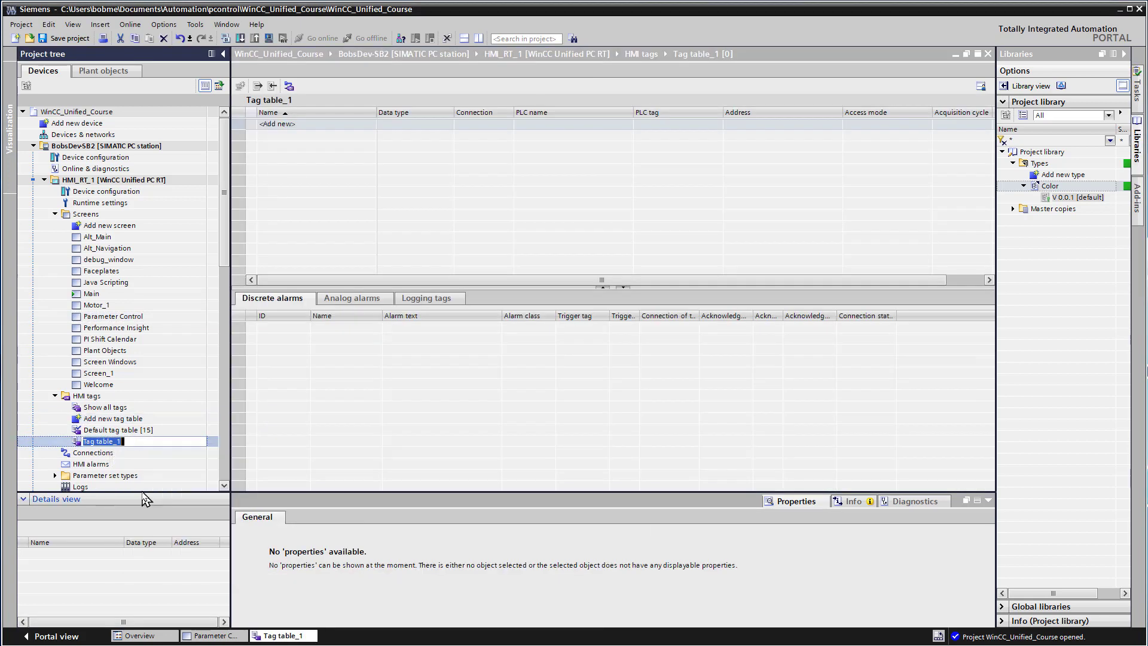
type("Color")
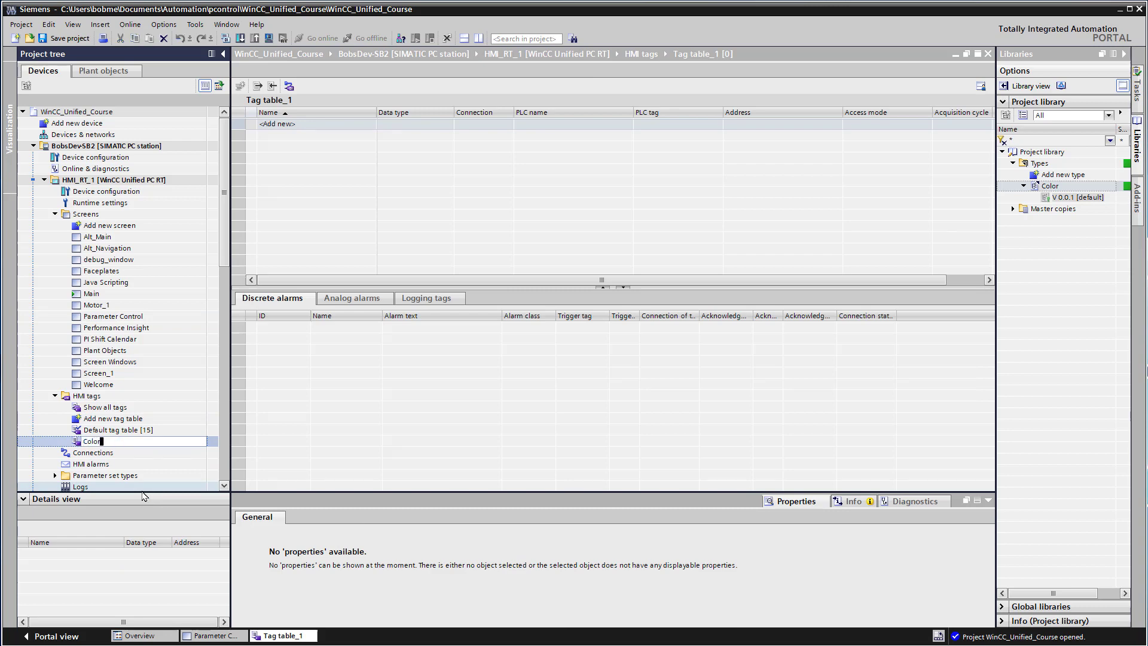
type("s")
- Add a Color_udt tag of type Color V 0.0.1 to ColorTags and expand its five members
key("Return")
double_click(276, 122)
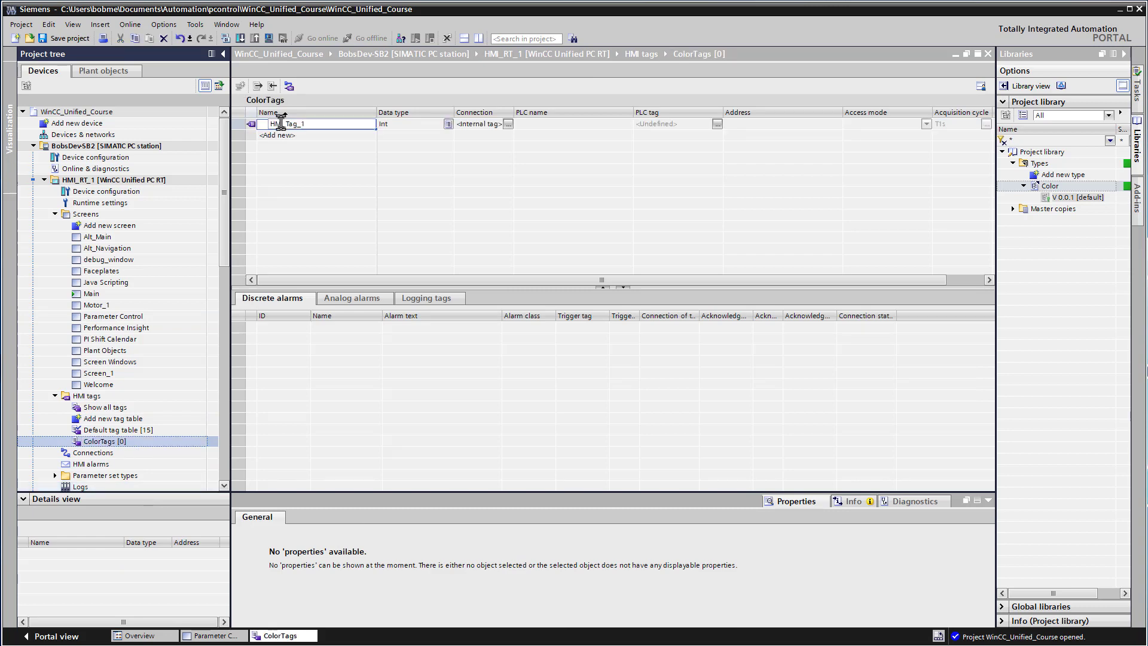
double_click(339, 123)
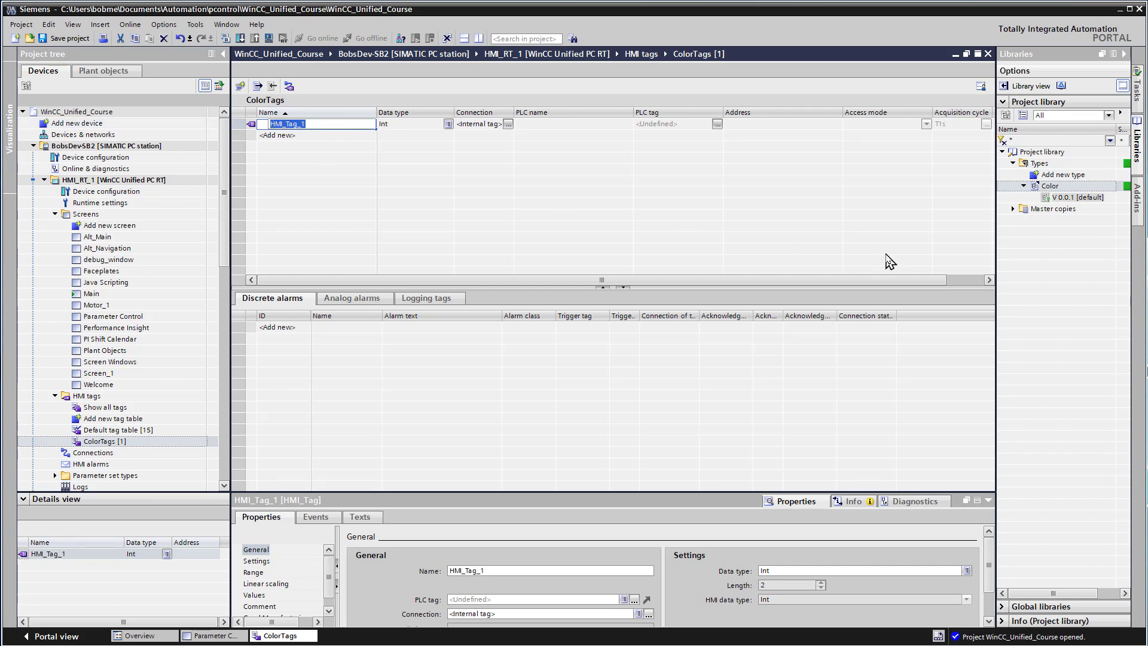
type("Color_udt")
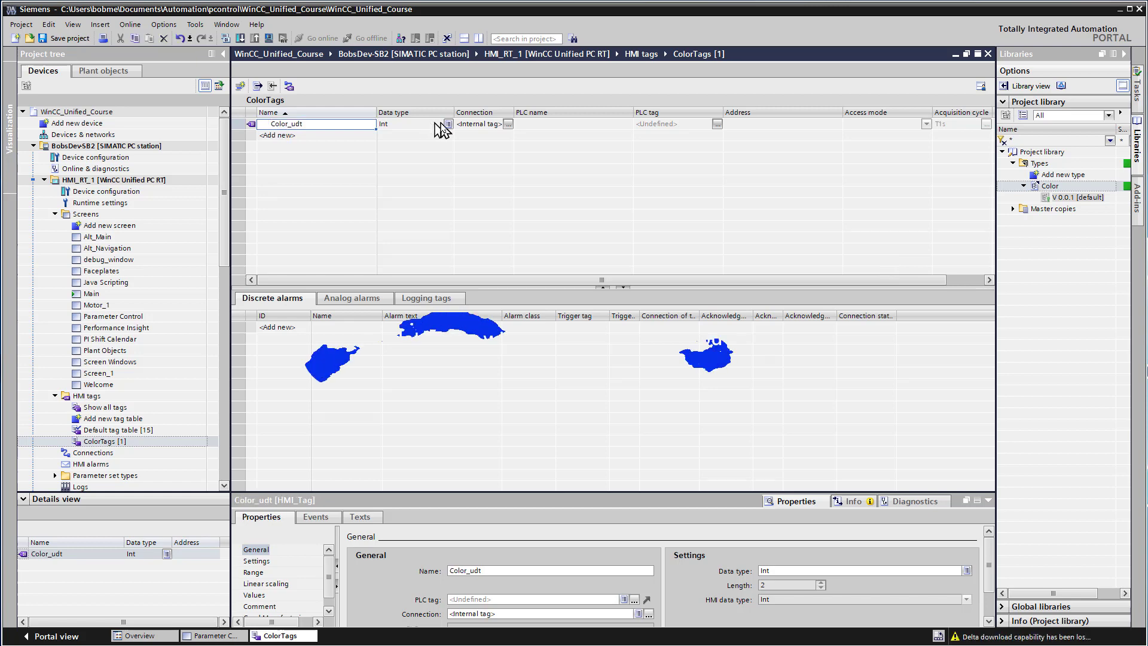
key("Tab")
left_click(448, 123)
left_click_drag(467, 153, 469, 216)
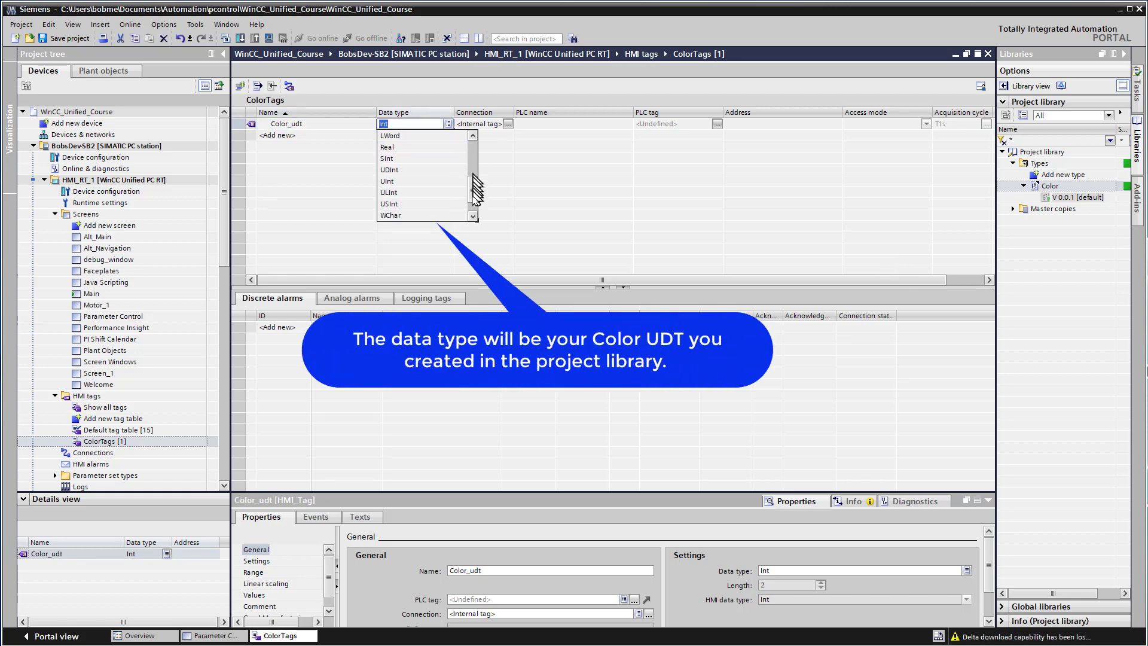
left_click(415, 215)
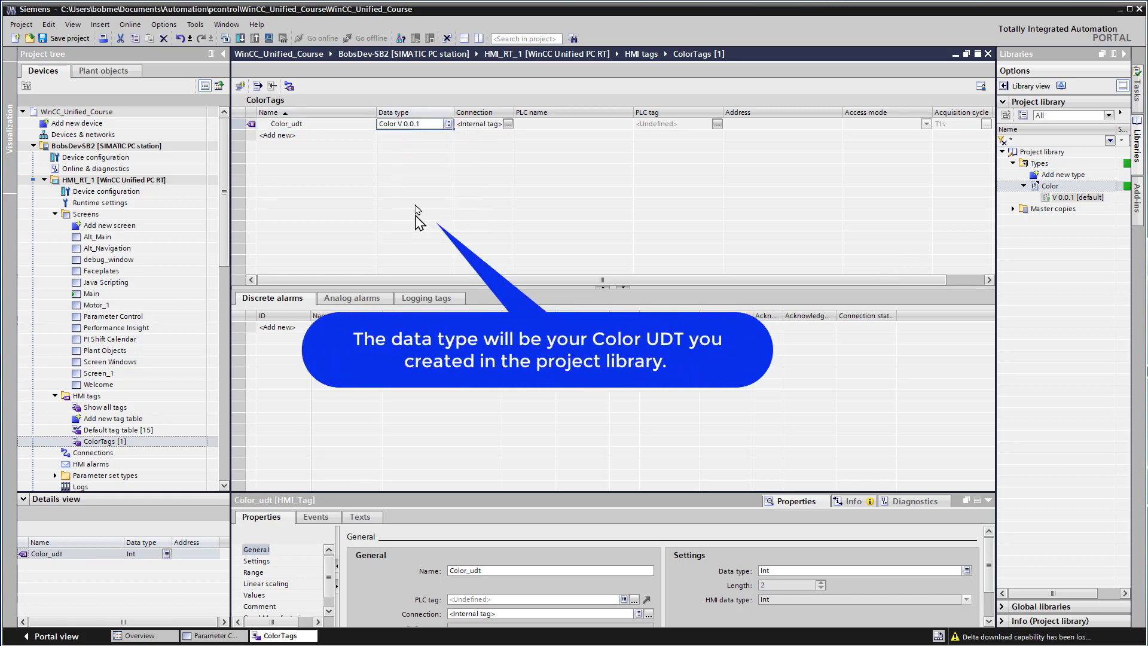
left_click(262, 125)
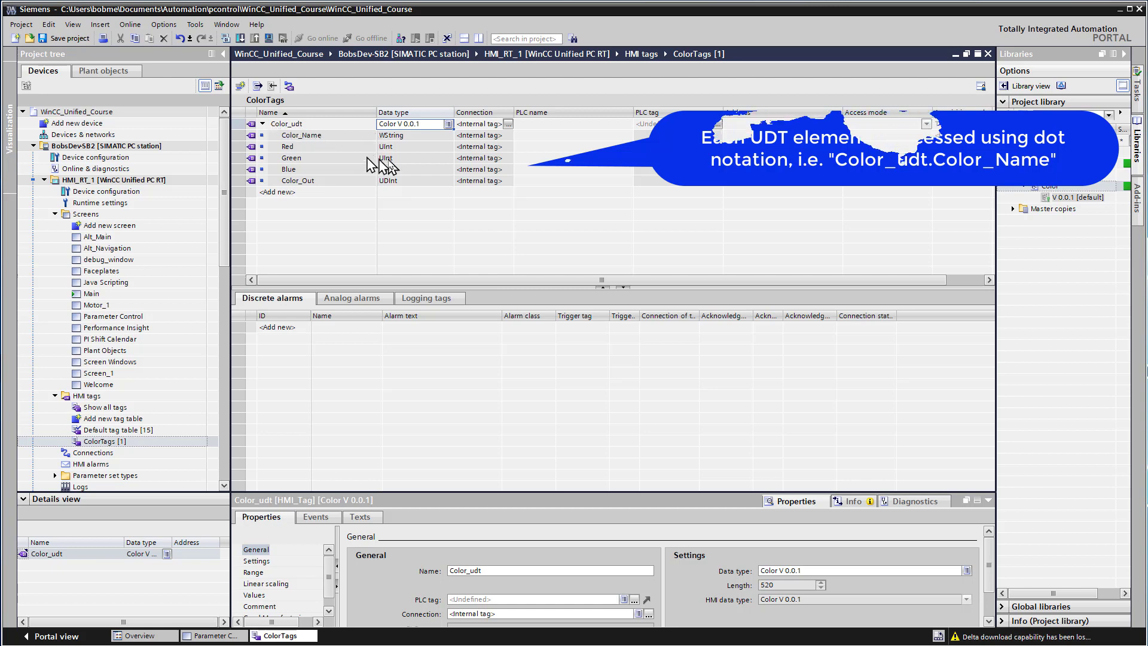
- Expand the Parameter set types folder in the project tree
left_click(226, 251)
scroll(224, 269, "down", 6)
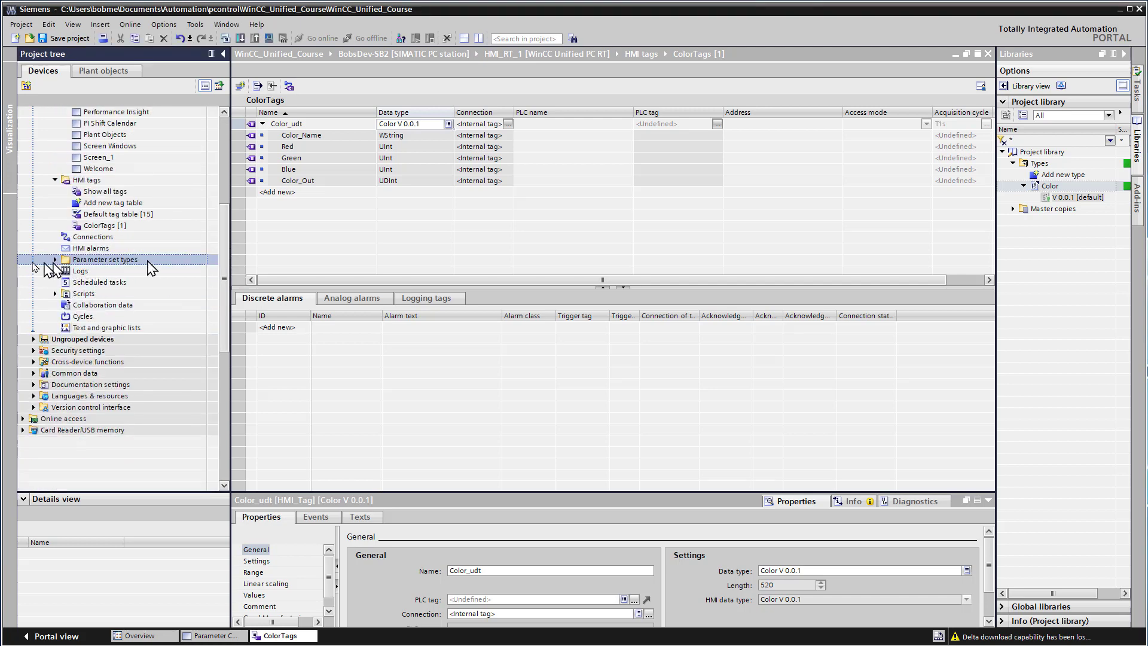
left_click(56, 260)
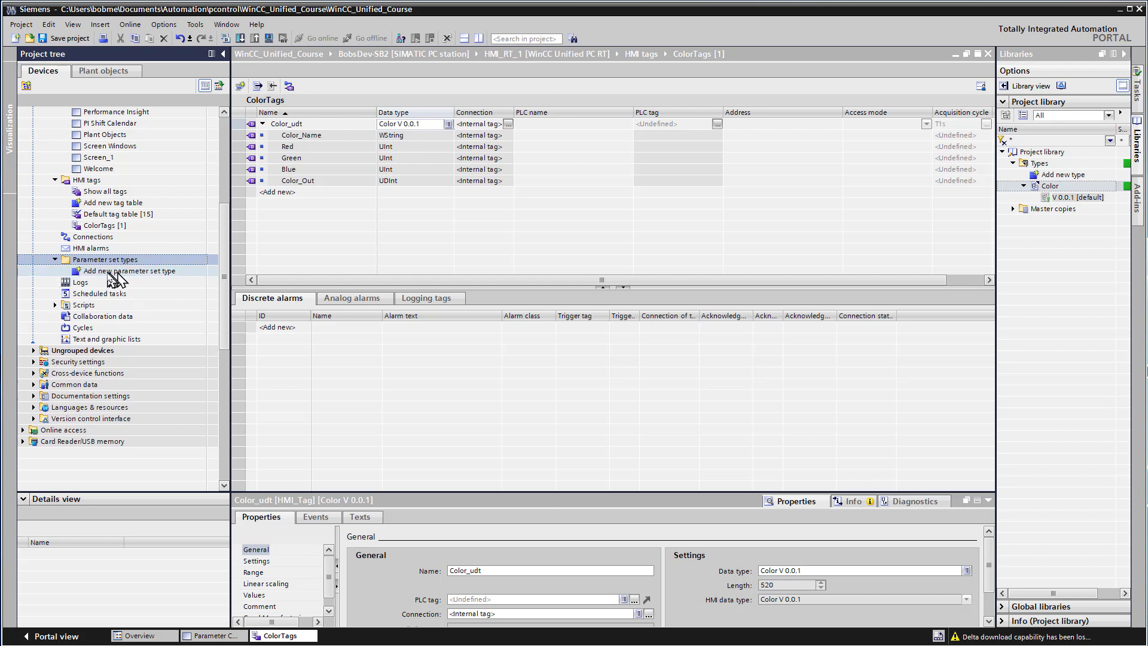
- Create a new parameter set type and name it ps_Color
double_click(126, 271)
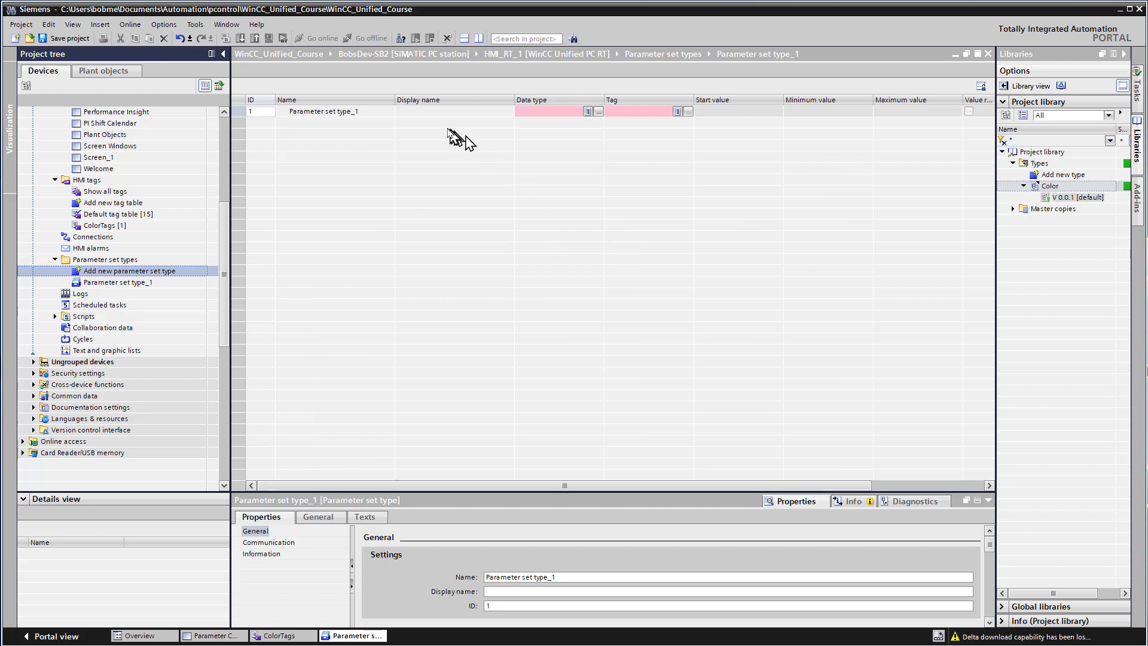
left_click(372, 113)
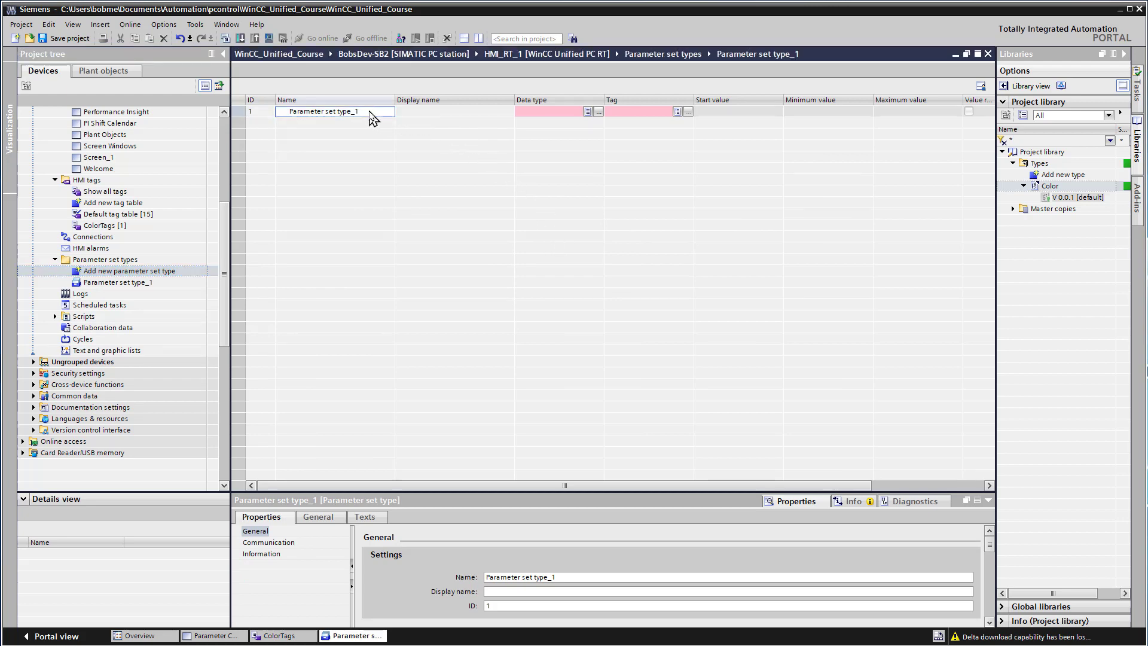
left_click(371, 115)
type("ps_Color")
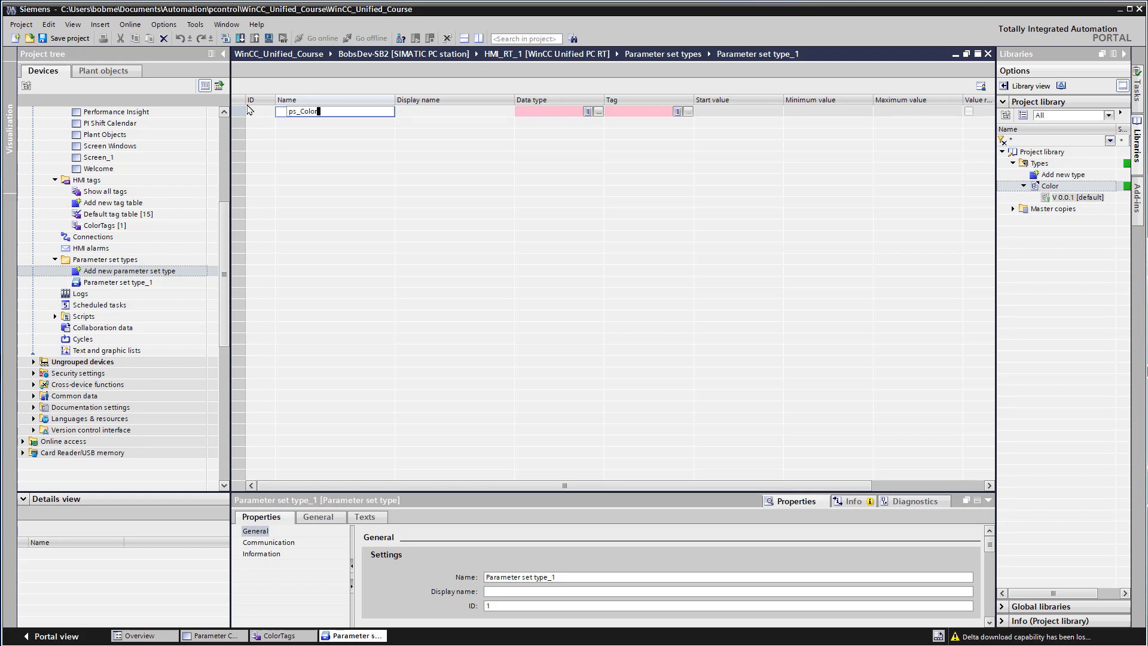
key("Return")
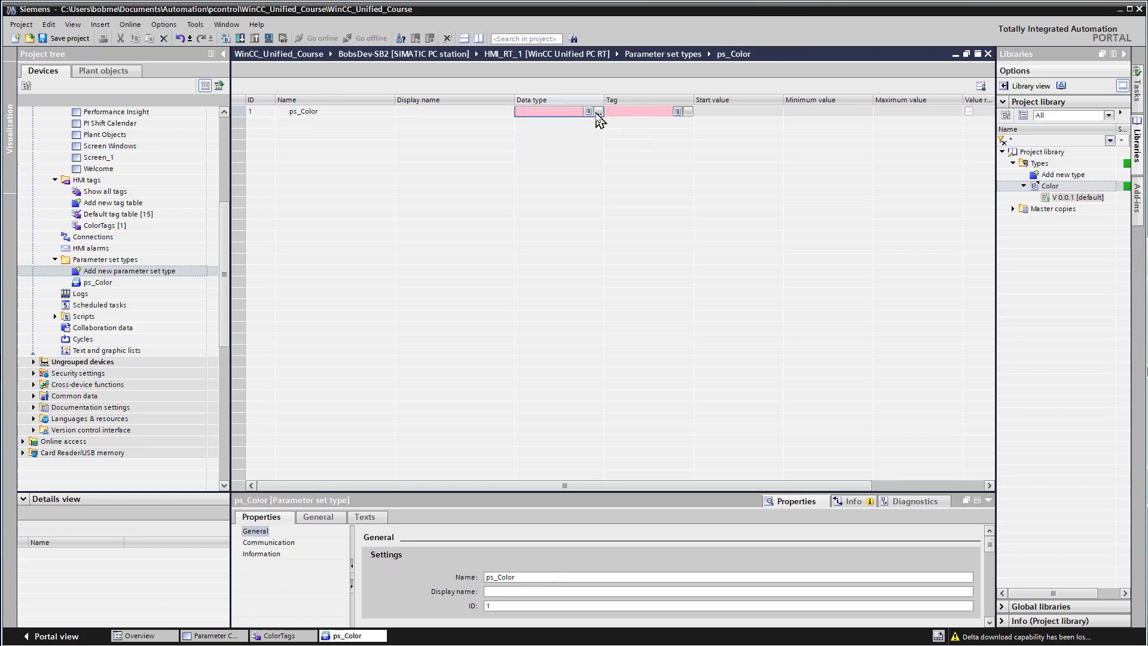
- Give ps_Color the Color V 0.0.1 data type and link it to the Color_udt tag
left_click(597, 112)
left_click(552, 135)
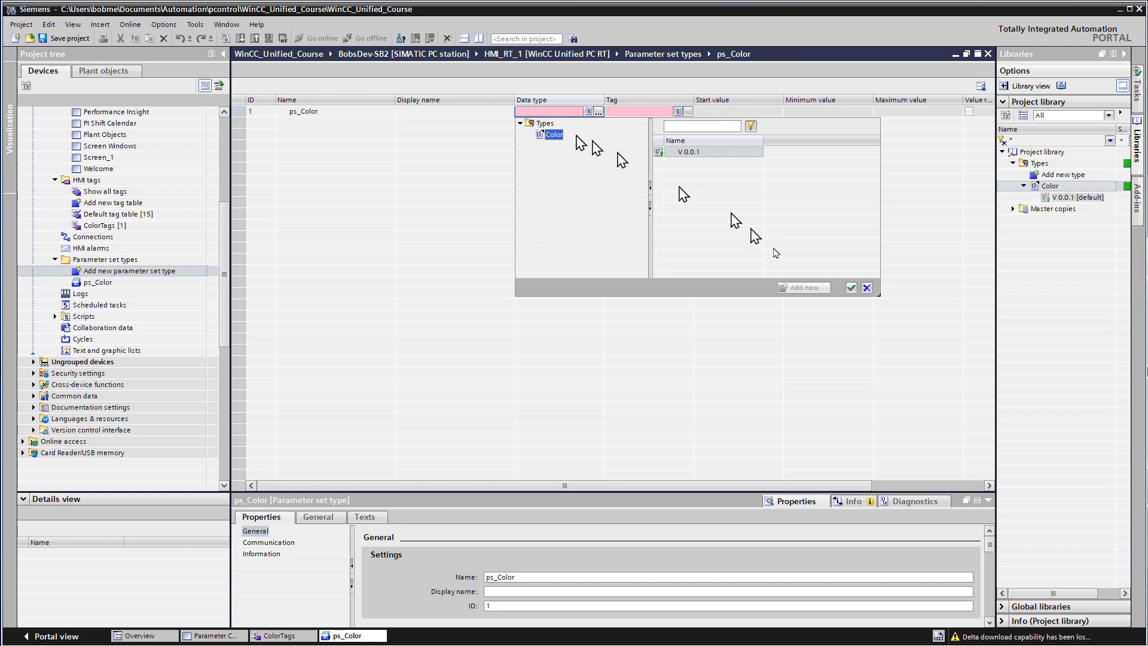
left_click(851, 288)
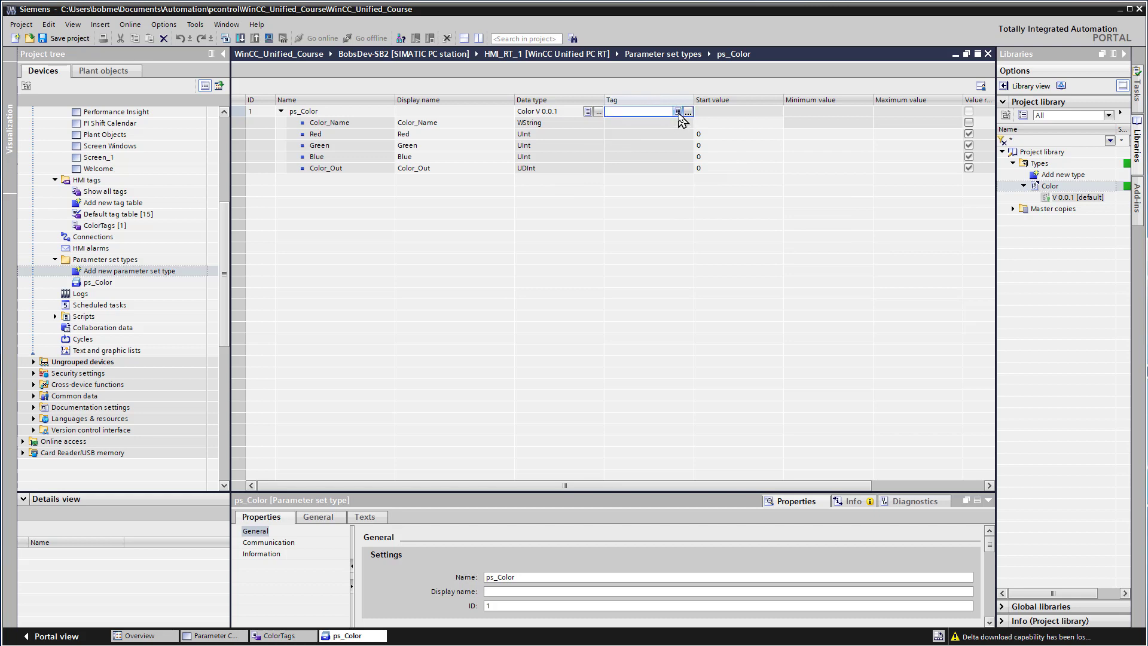
left_click(677, 112)
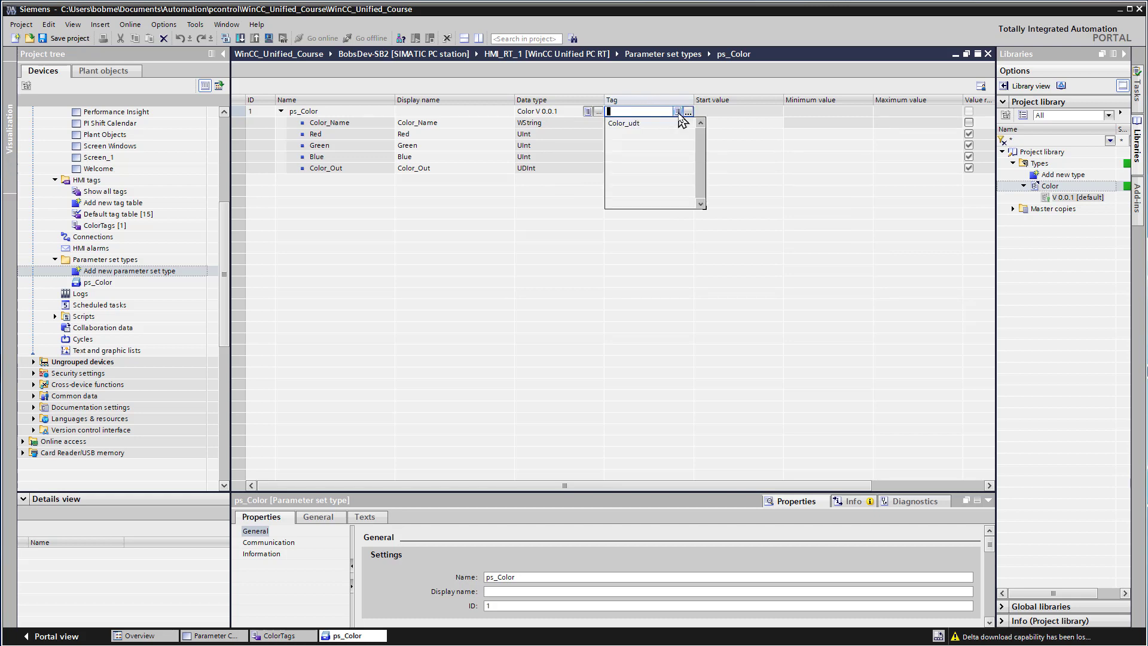
left_click(637, 125)
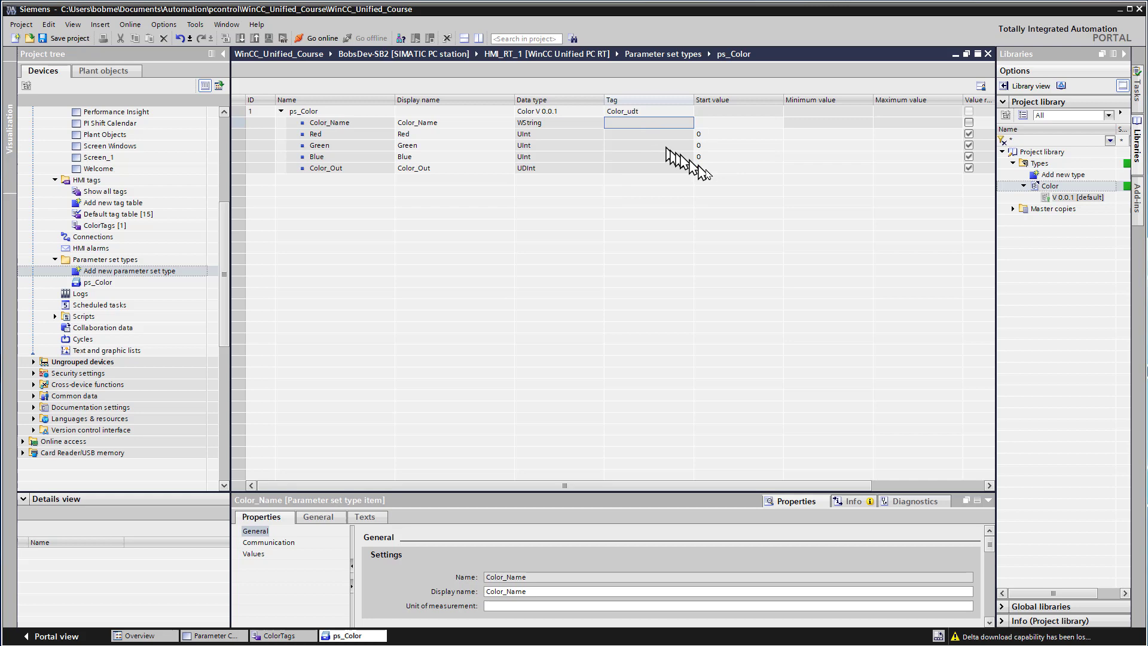
left_click_drag(597, 484, 687, 504)
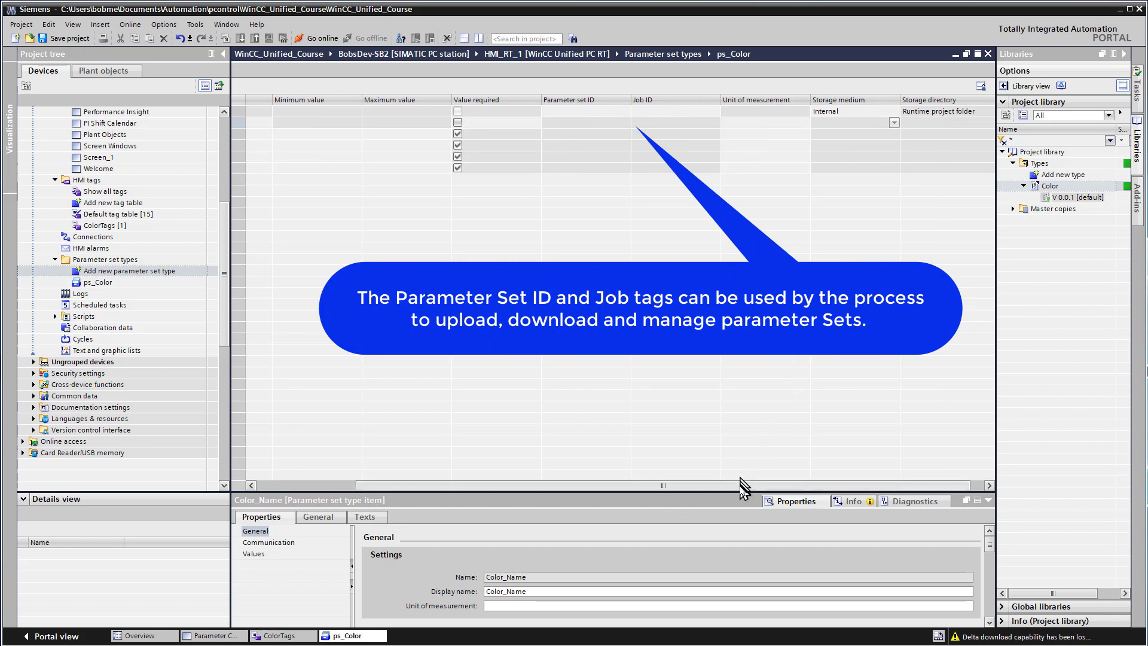
left_click_drag(741, 496, 702, 497)
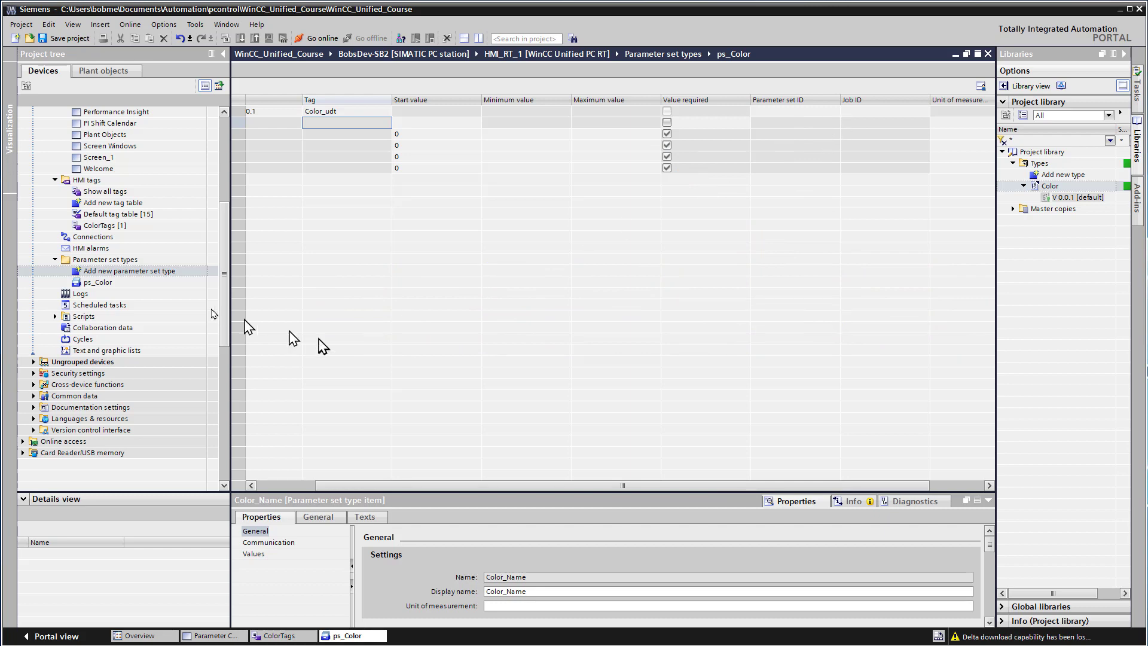
- Add two new tags named PS_ID and PS_JOB_ID to the ColorTags table below Color_udt
left_click(270, 636)
double_click(283, 193)
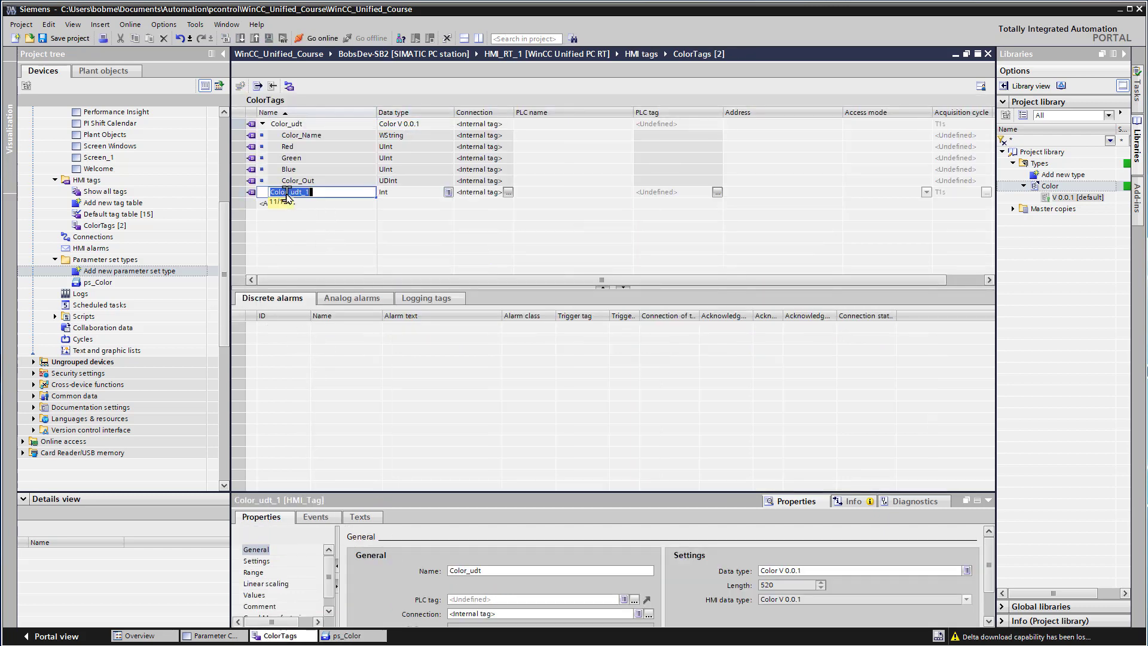
key("BackSpace")
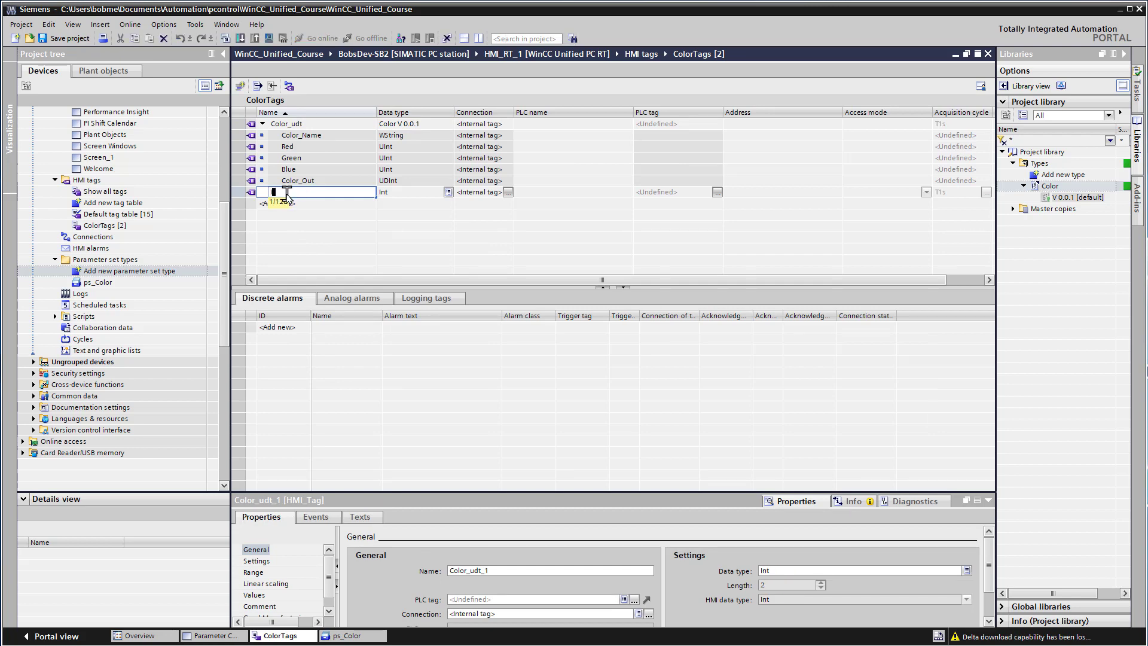
type("PS")
type("_ID")
key("Return")
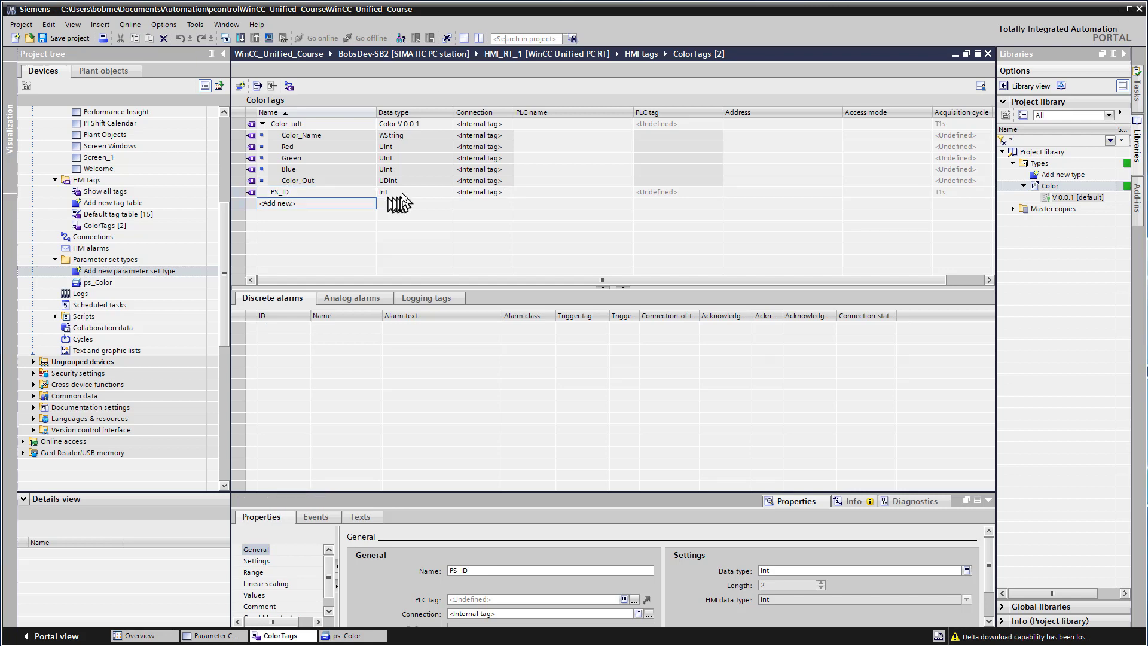
double_click(329, 203)
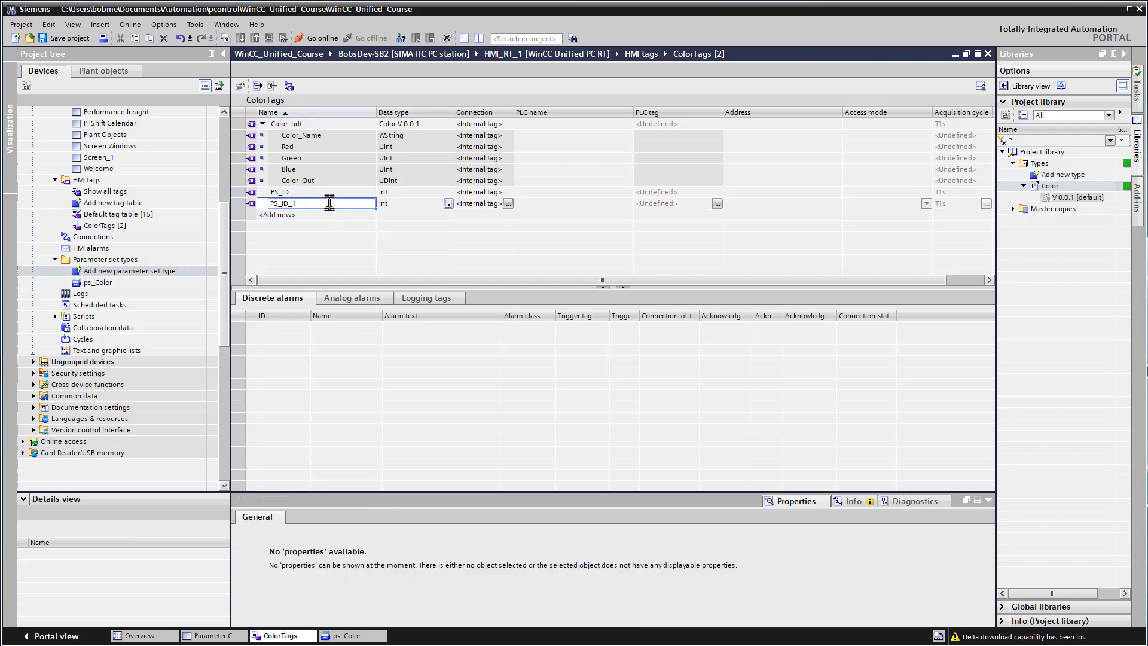
key("BackSpace")
key("BackSpace")
key("BackSpace")
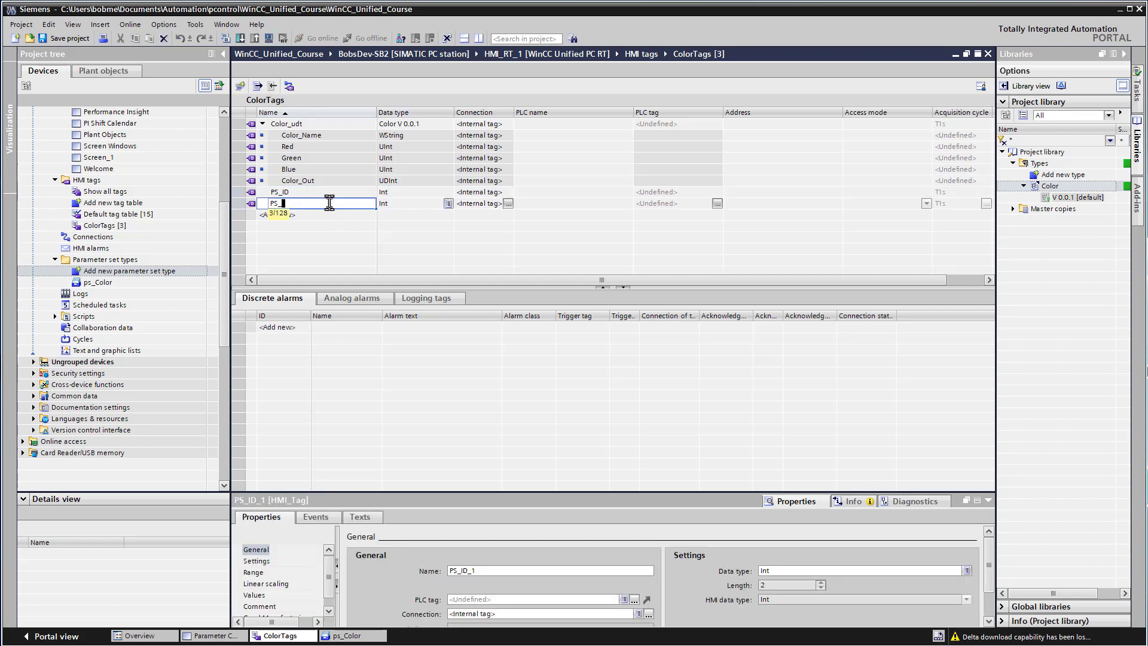
type("JOB")
type("_ID")
key("Return")
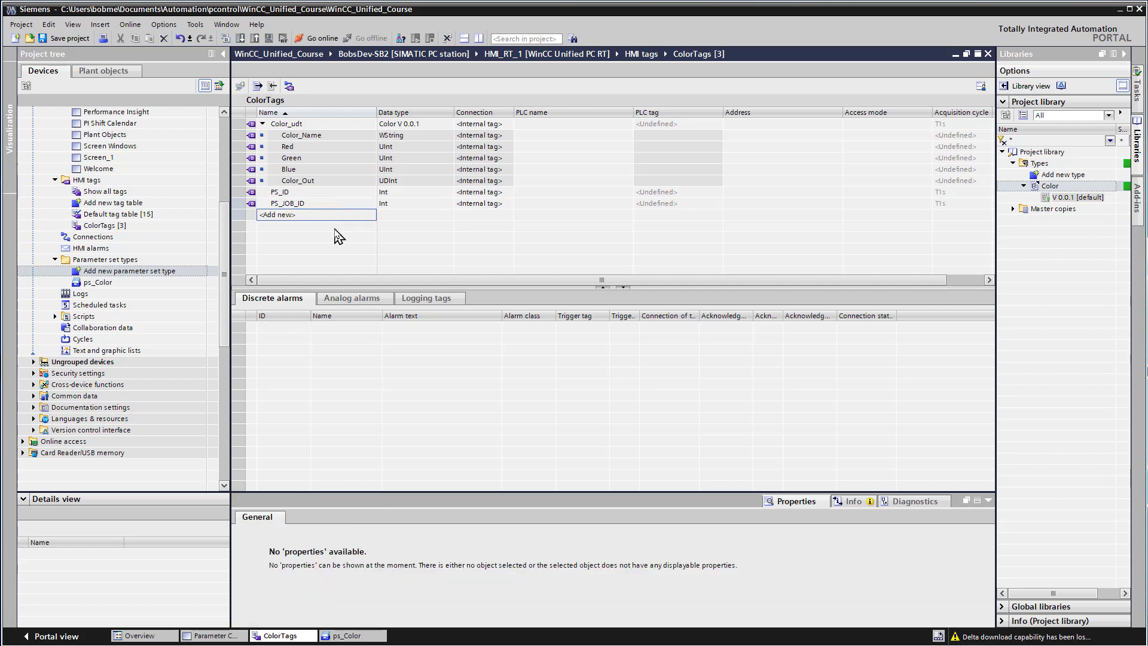
- In ps_Color, set Parameter set ID to PS_ID and Job ID to PS_JOB_ID
left_click(327, 636)
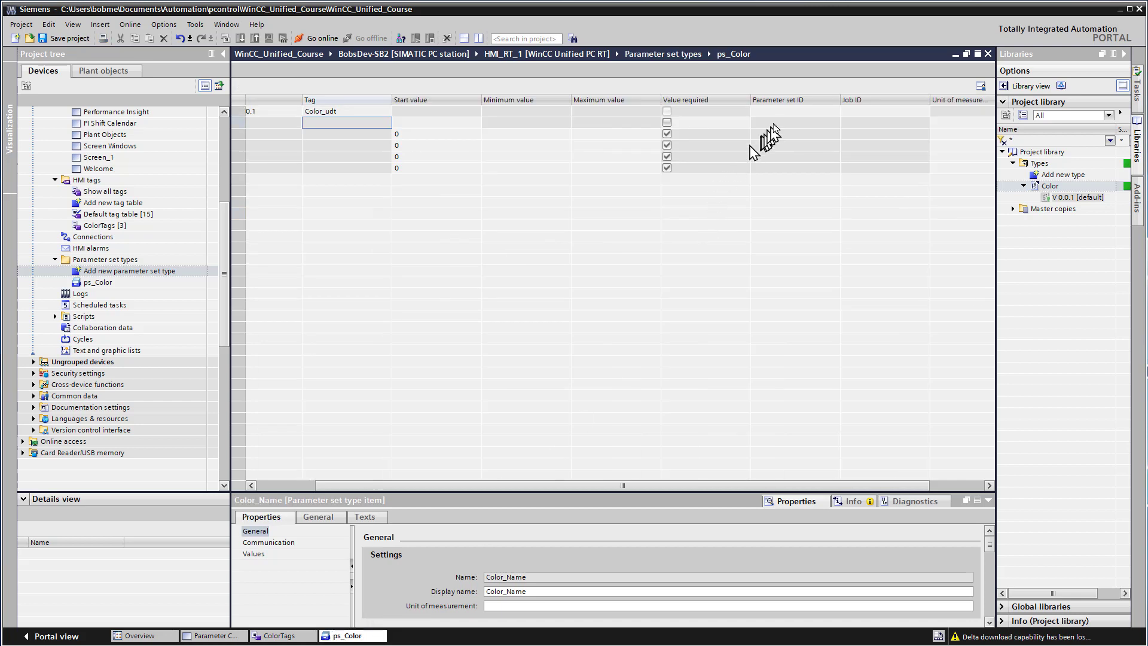
left_click(786, 112)
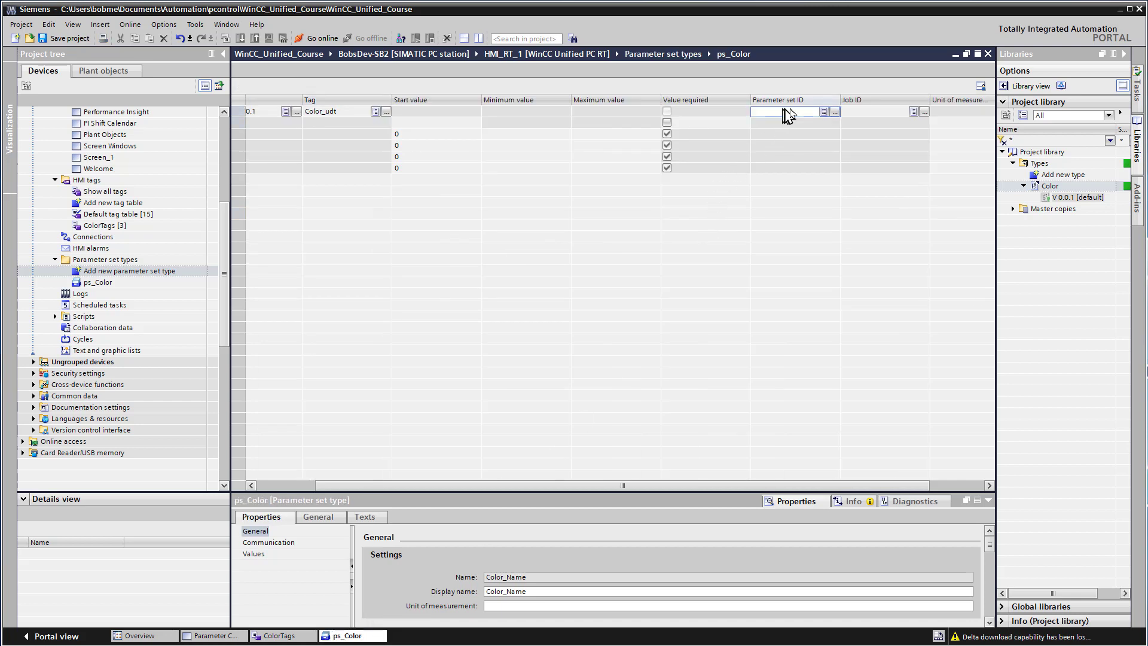
left_click(823, 111)
left_click_drag(841, 153, 845, 185)
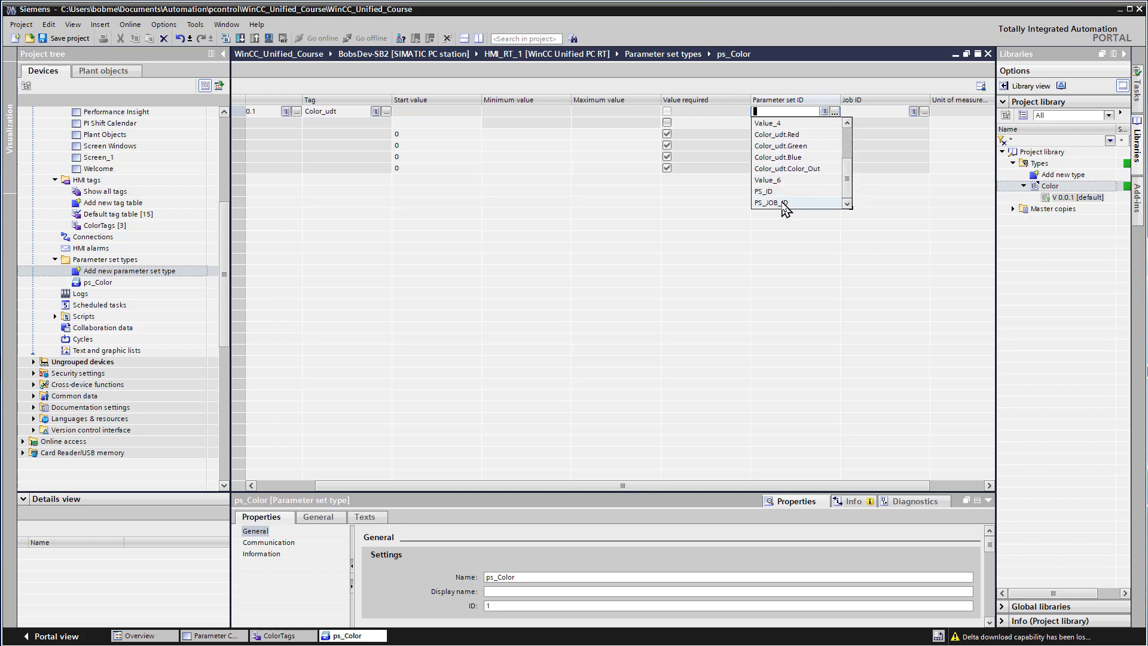
left_click(767, 191)
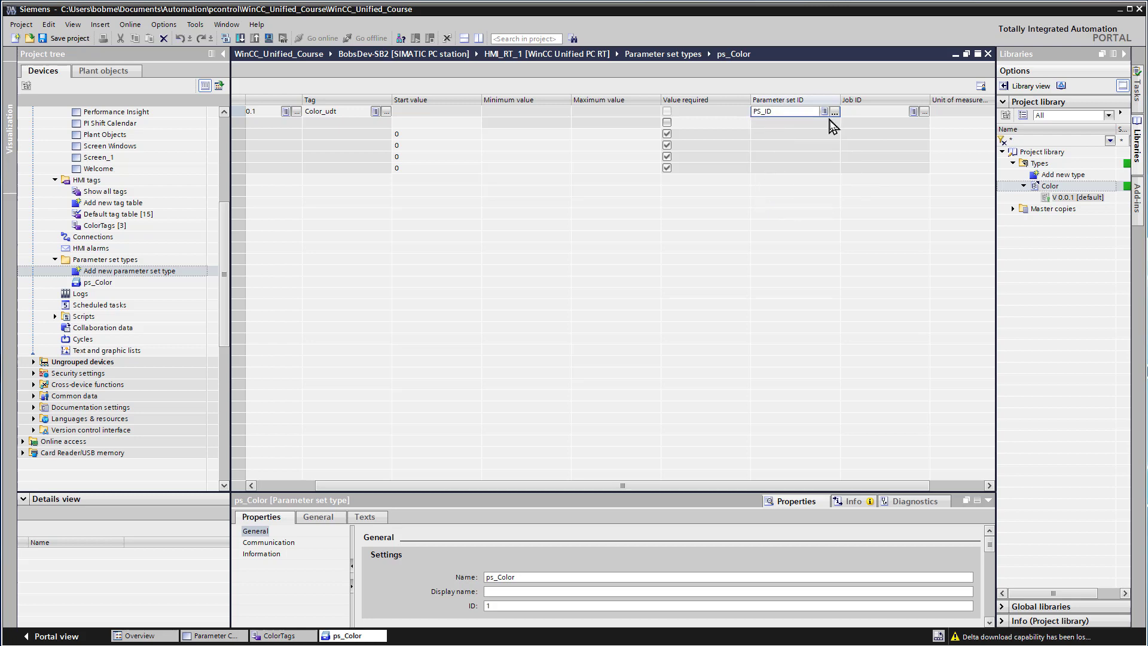
left_click(913, 111)
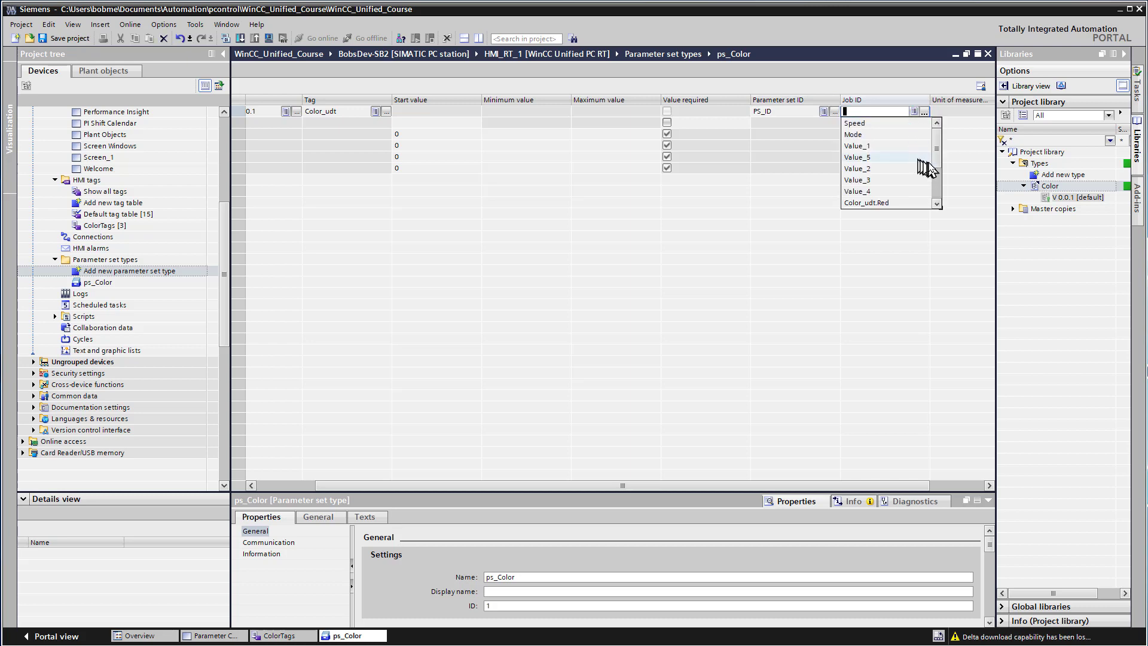
left_click_drag(929, 170, 935, 205)
left_click(891, 207)
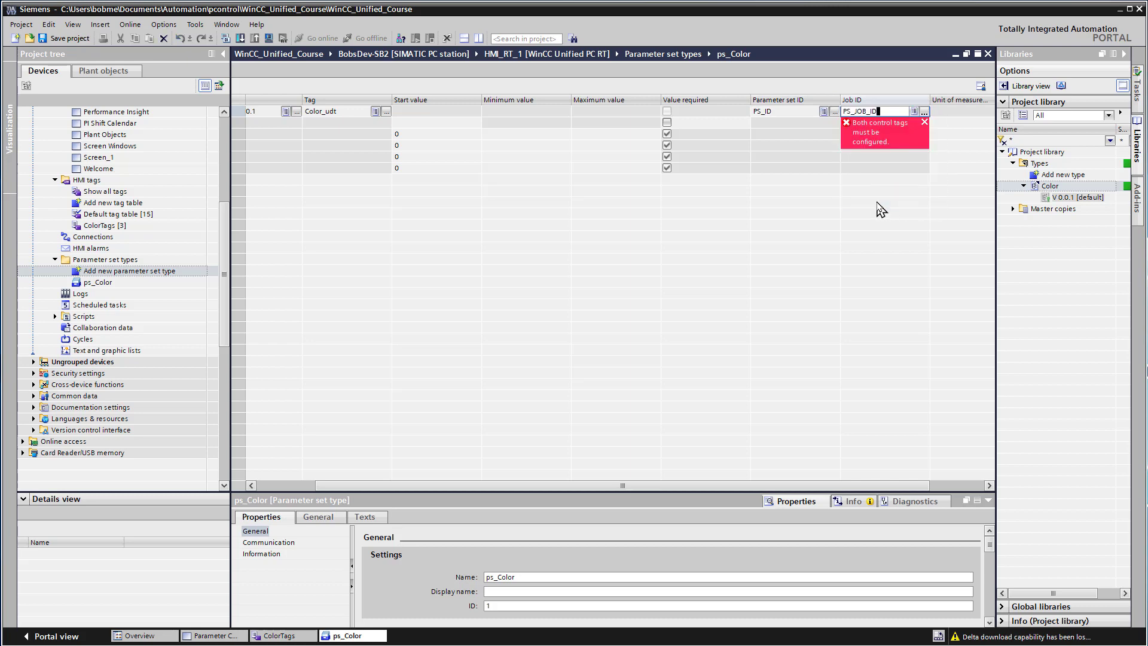